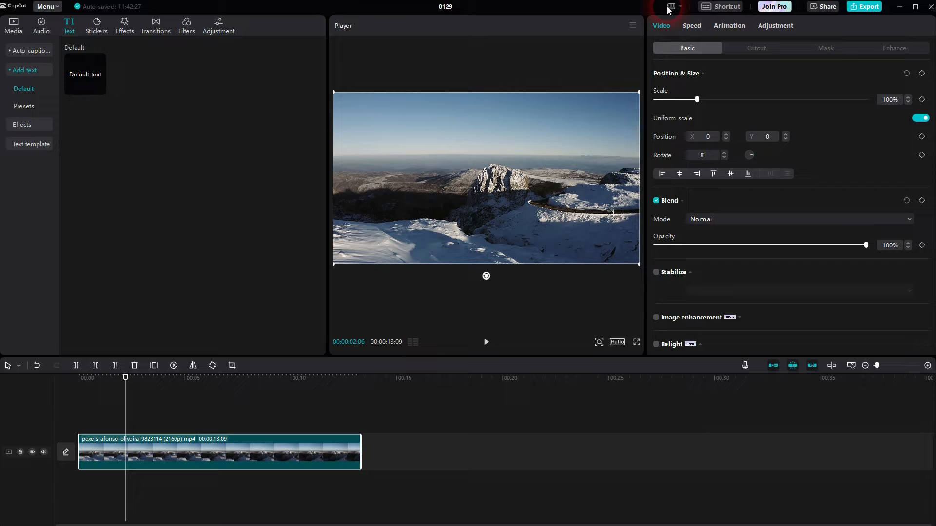
Step: Add a Default text clip at the playhead from the Text panel
left_click(670, 8)
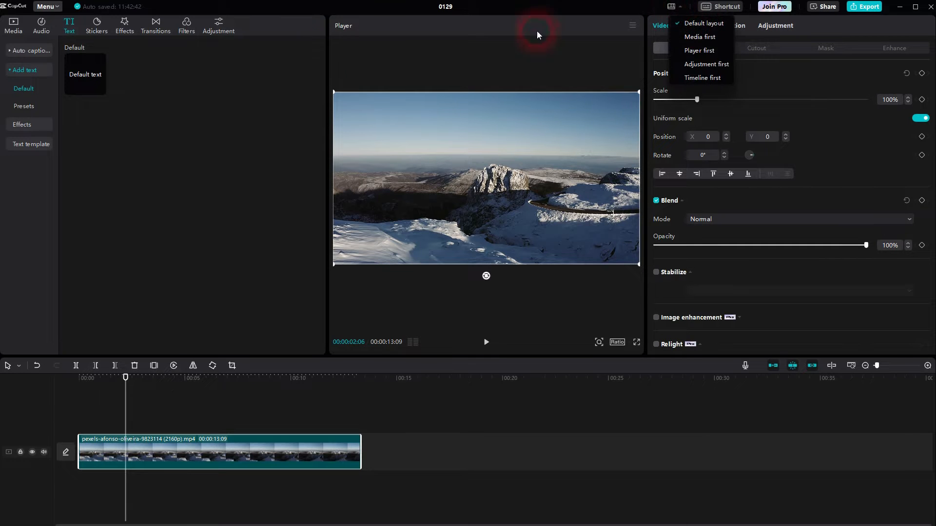
left_click(143, 97)
left_click(71, 28)
left_click(13, 34)
left_click(72, 34)
left_click(21, 75)
left_click(21, 76)
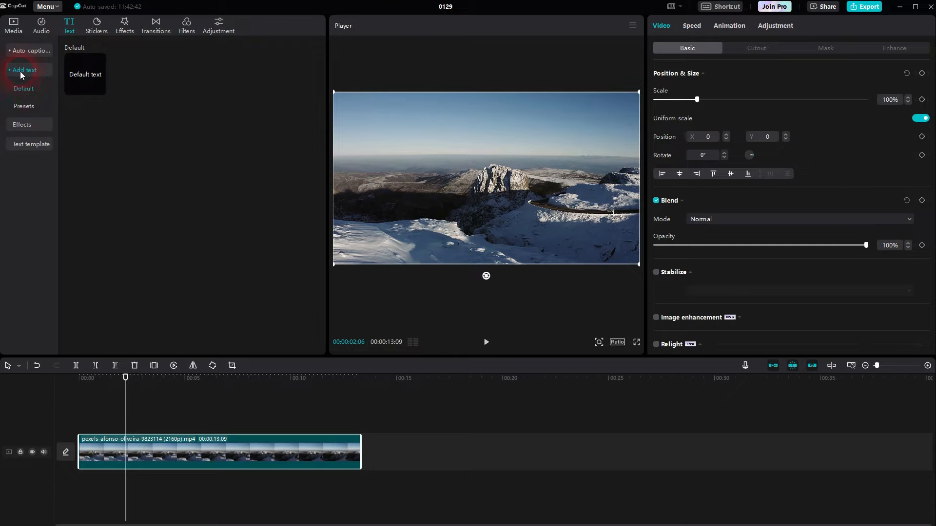
left_click(98, 89)
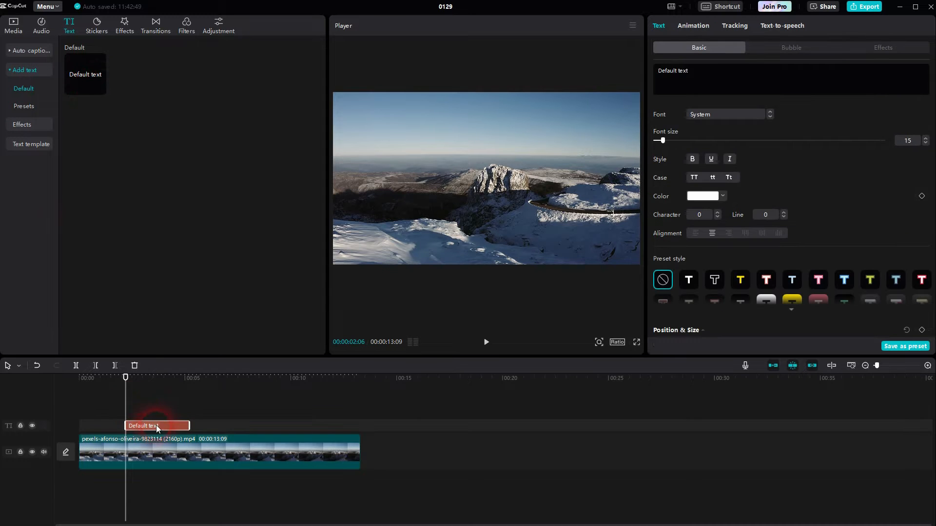
Step: Move the text clip to 00:00 and stretch it to the mountain video's 13-second end
left_click(154, 427)
left_click_drag(154, 427, 107, 427)
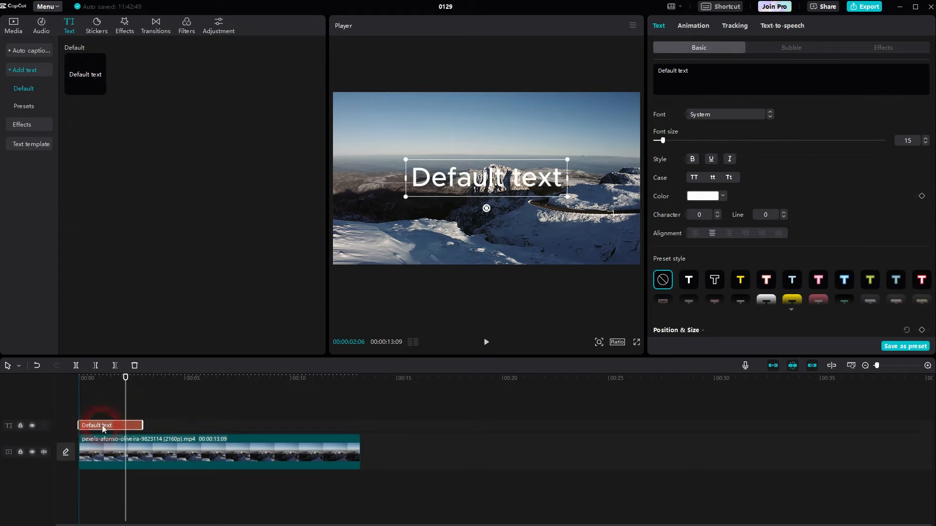
left_click_drag(128, 383, 71, 405)
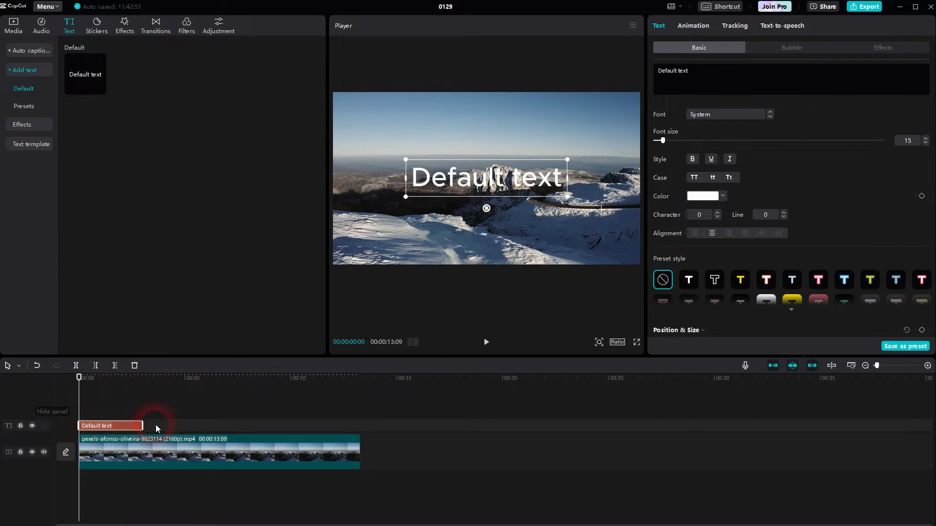
left_click_drag(143, 427, 361, 428)
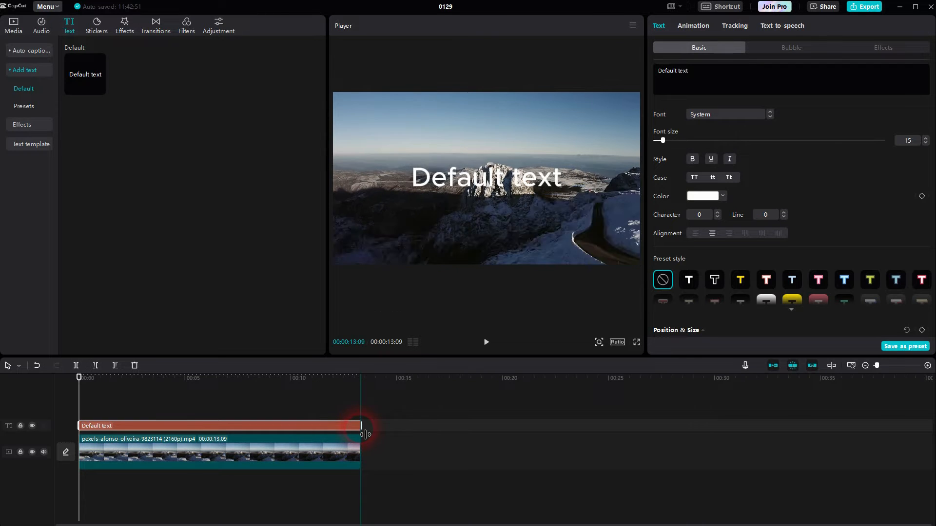
left_click_drag(708, 72, 648, 71)
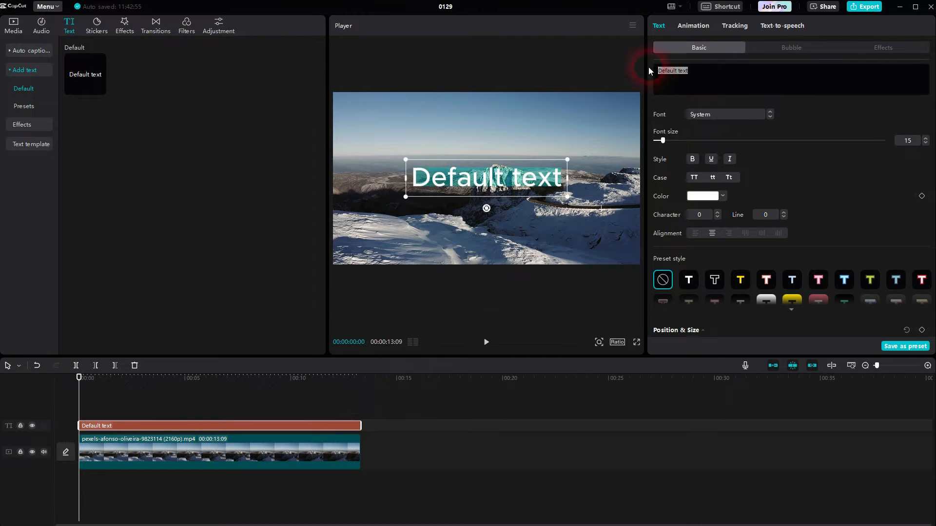
Step: Clear the placeholder wording and turn on a white (FFFFFF) text background
key("BackSpace")
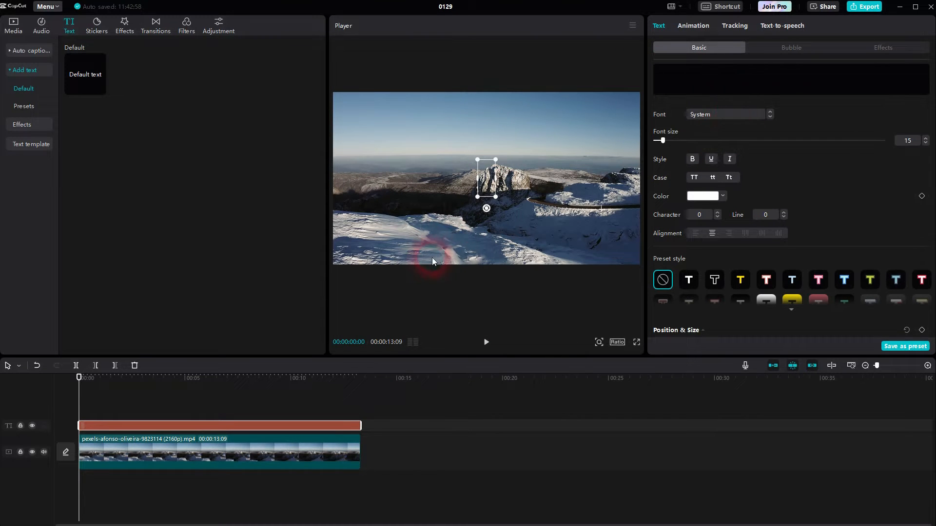
scroll(815, 178, "down", 5)
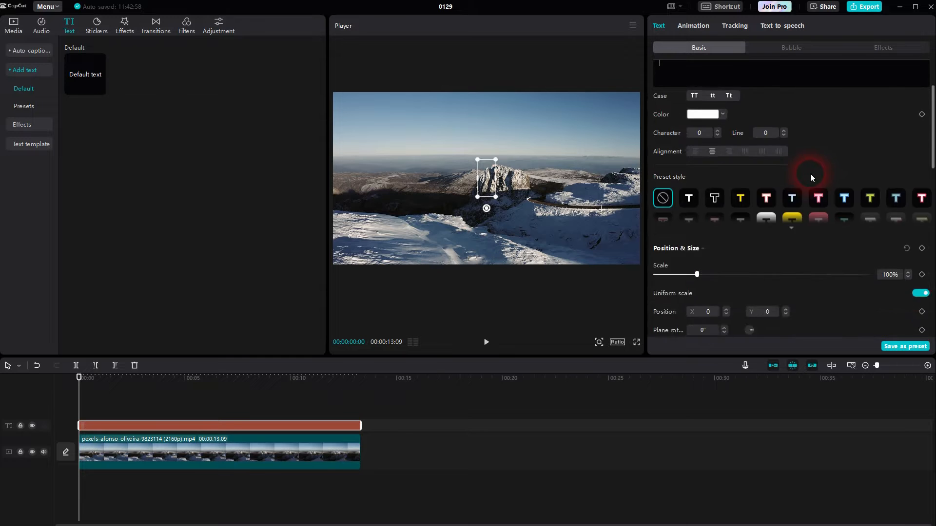
scroll(813, 174, "down", 3)
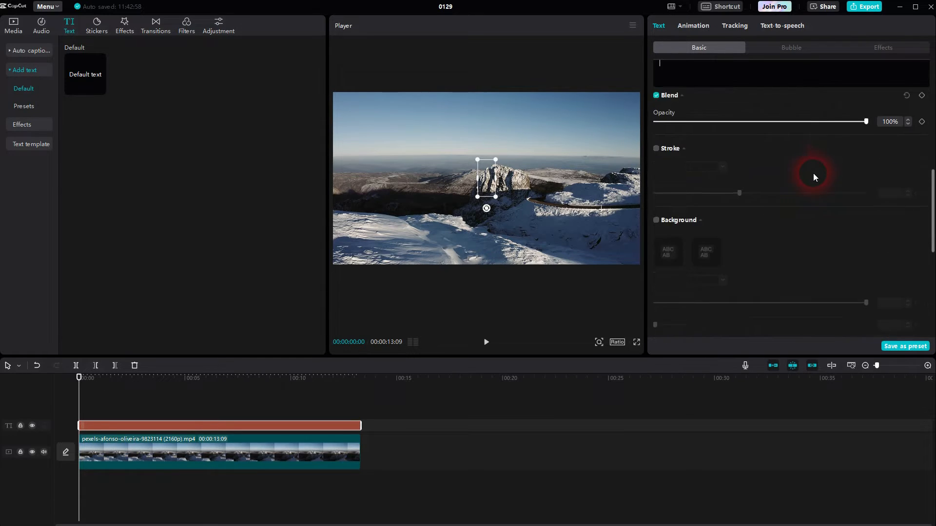
left_click(657, 190)
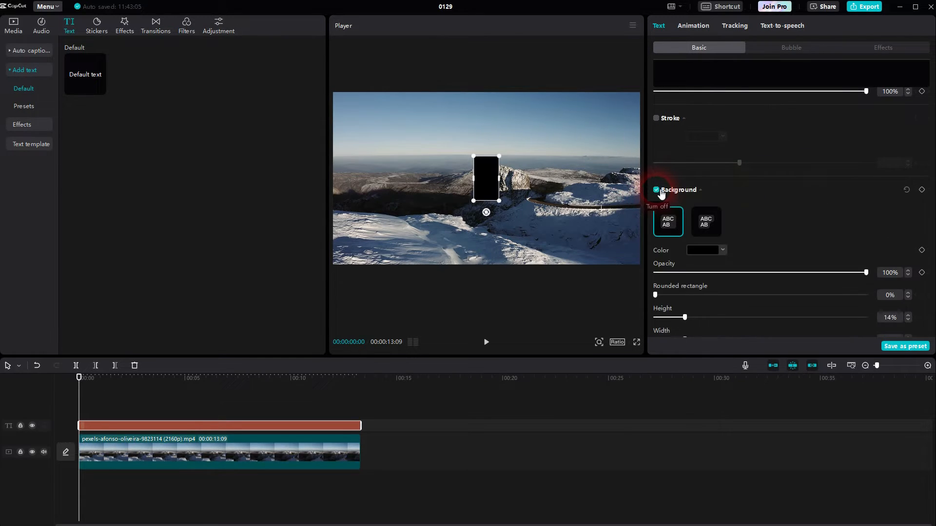
left_click(712, 243)
left_click_drag(707, 278, 611, 249)
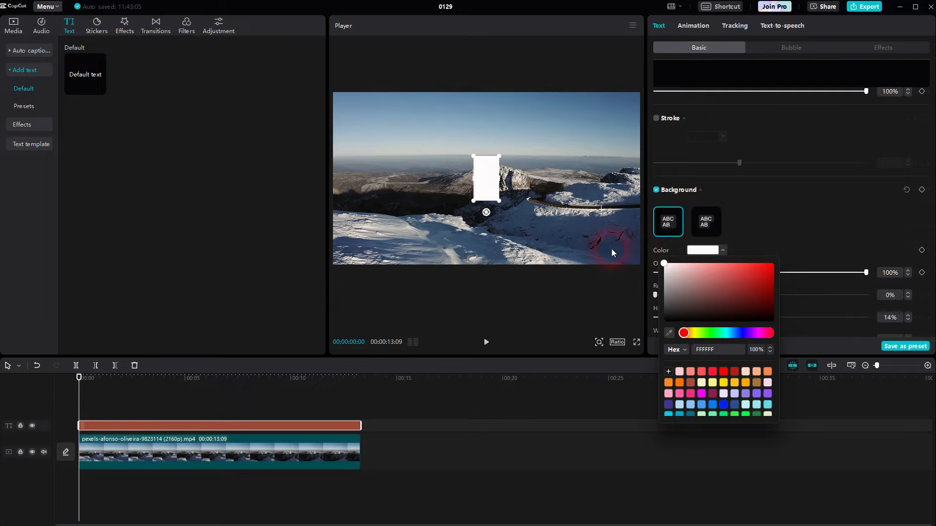
left_click(814, 214)
scroll(809, 213, "up", 5)
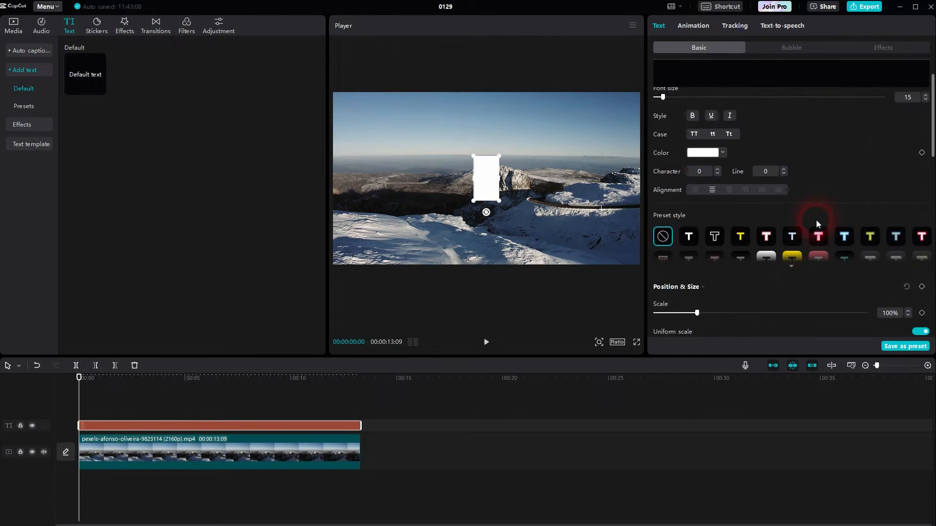
scroll(816, 220, "up", 2)
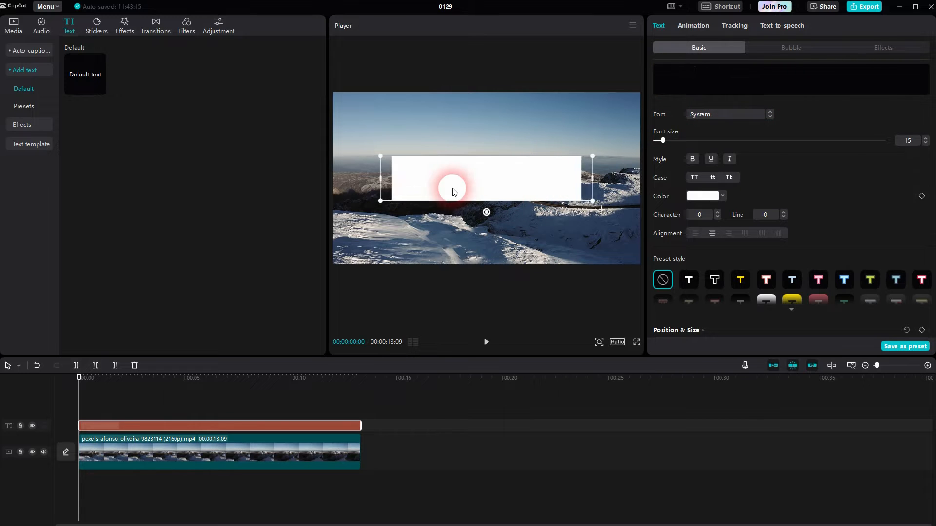
Step: Replace the text with blank spaces and raise the font size from 15 to 16
left_click_drag(726, 73, 671, 71)
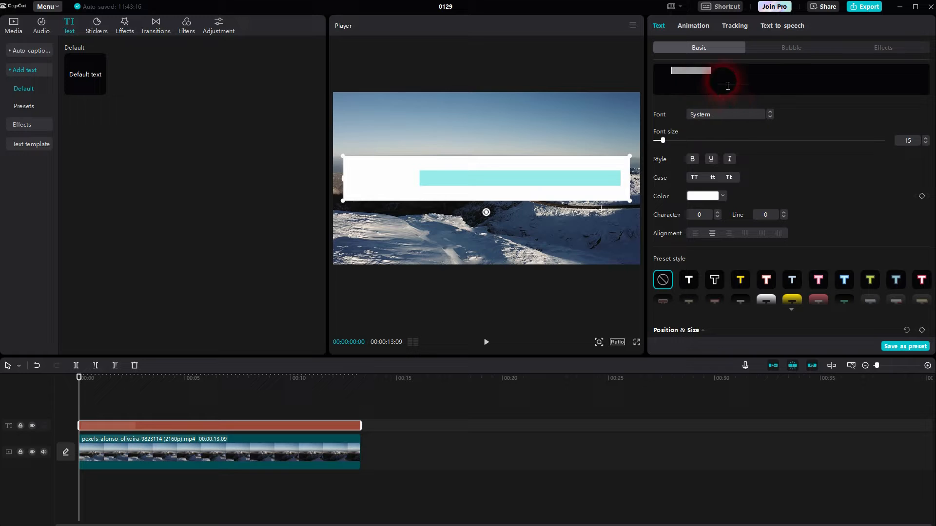
key("BackSpace")
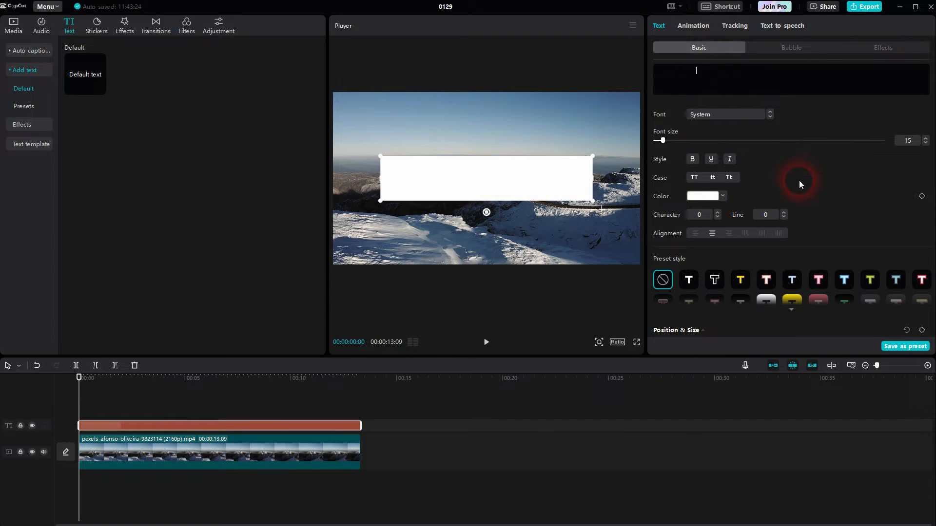
left_click_drag(662, 143, 665, 141)
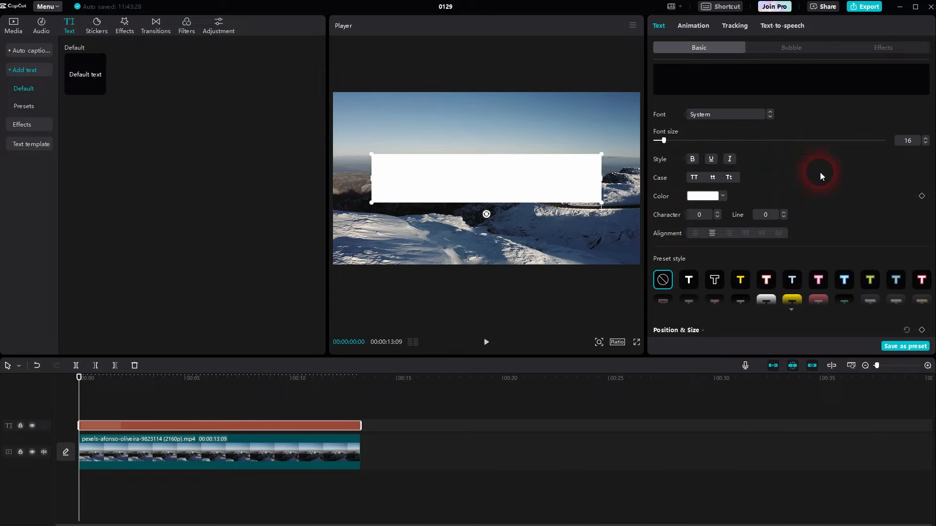
Step: Try red for the text colour, then set it back to white
left_click(721, 196)
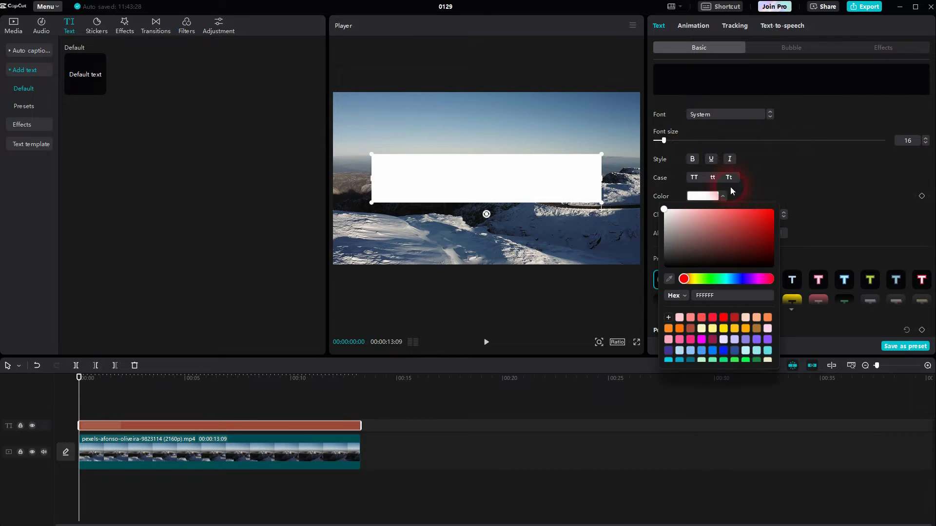
left_click_drag(734, 245, 776, 207)
left_click_drag(666, 227, 650, 209)
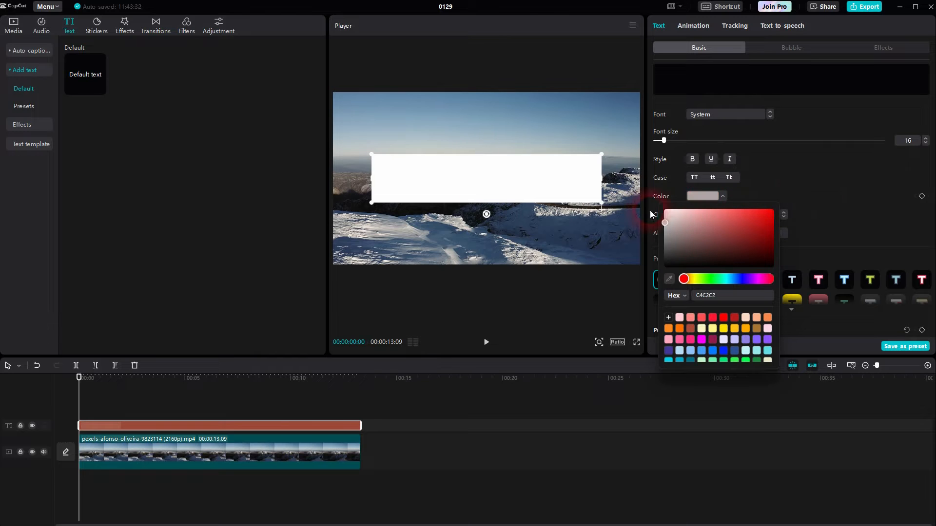
left_click(848, 187)
Step: Set the white background to 0% height and 100% width, and scale the title to 85%
scroll(812, 191, "down", 10)
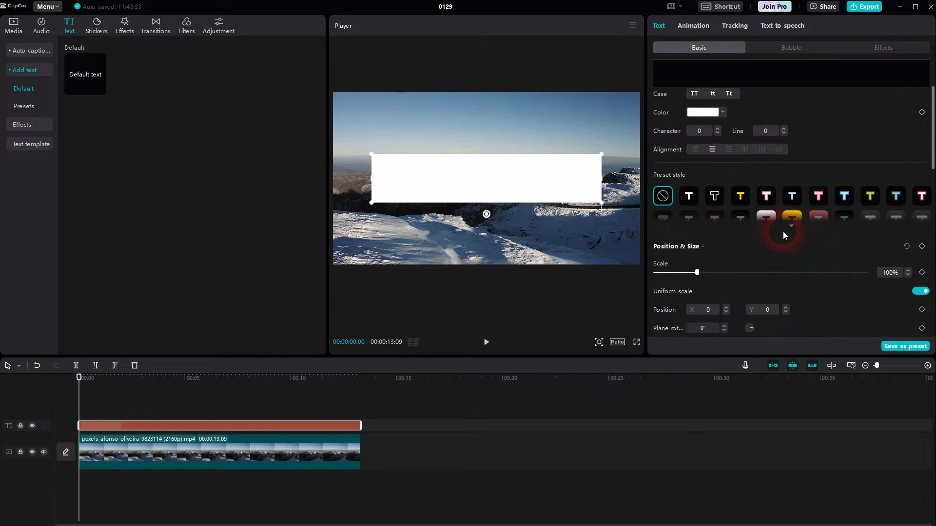
scroll(775, 233, "down", 3)
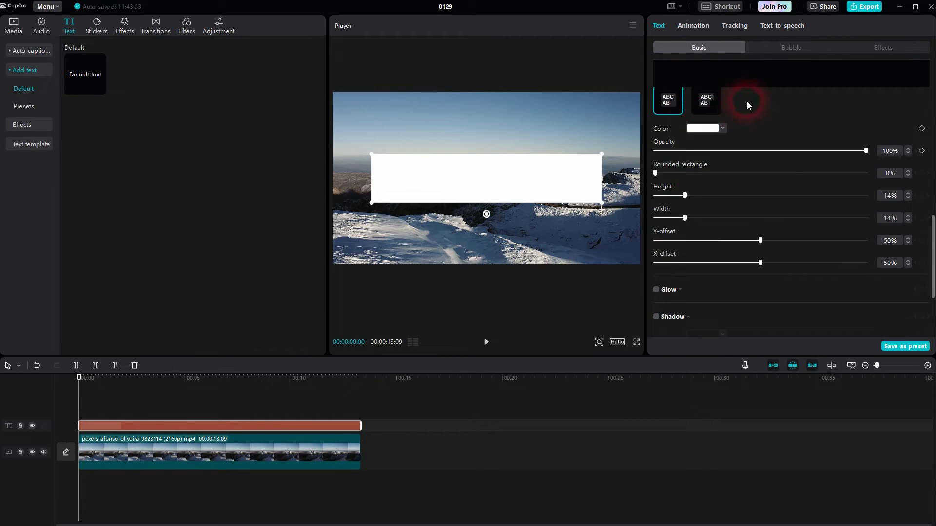
scroll(795, 139, "up", 1)
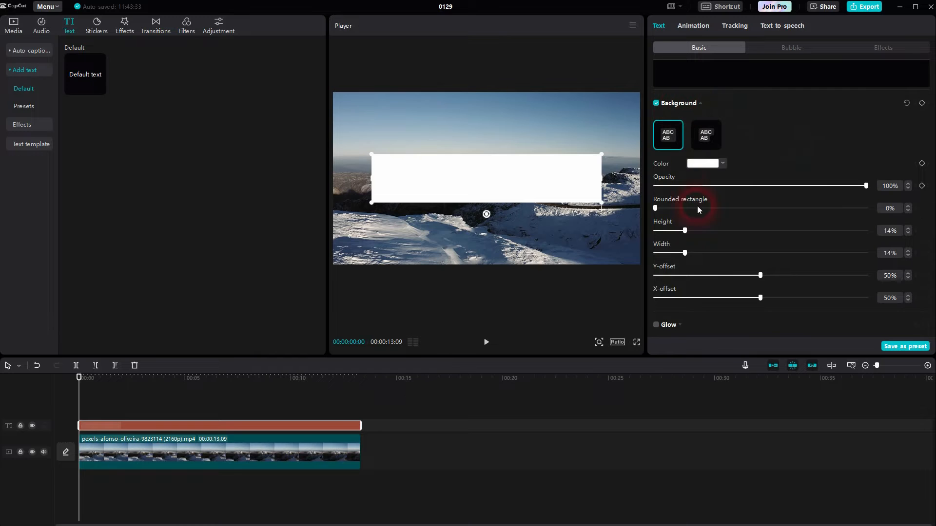
left_click_drag(684, 232, 632, 234)
left_click_drag(685, 253, 876, 240)
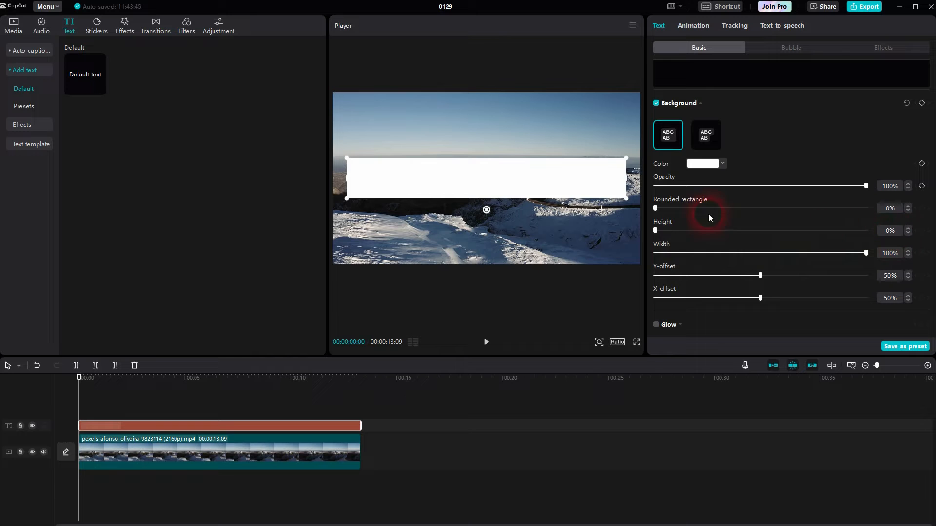
scroll(802, 139, "up", 5)
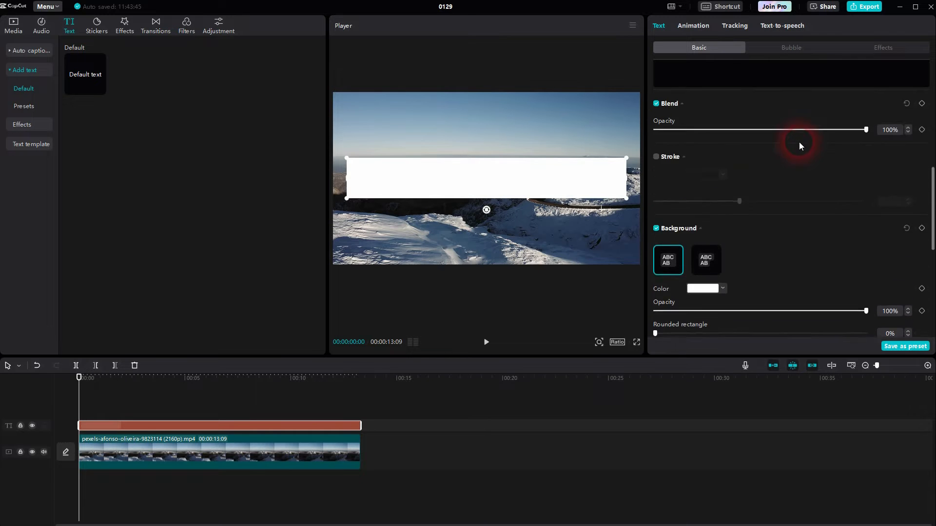
scroll(794, 154, "up", 2)
left_click_drag(698, 221, 681, 223)
scroll(745, 204, "up", 3)
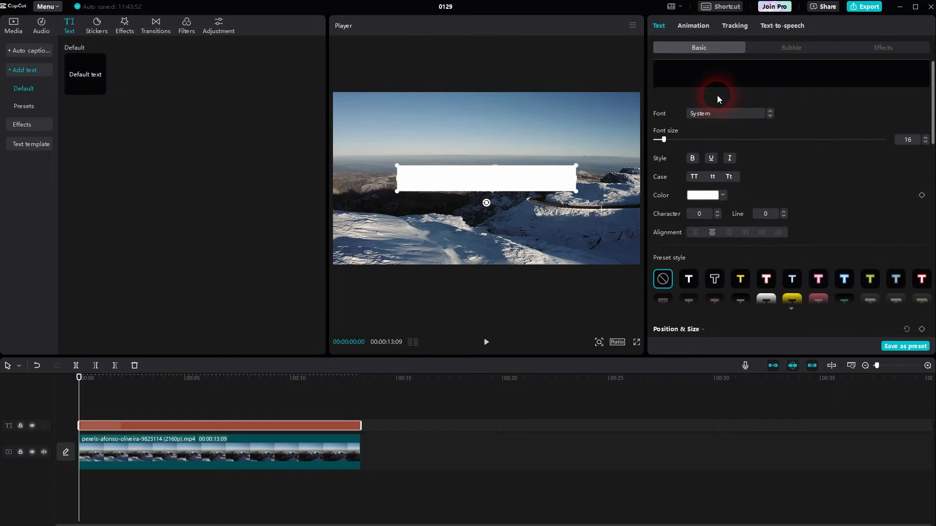
Step: Select the text's spaces and drag the white bar down near the video's bottom, centred
left_click(715, 74)
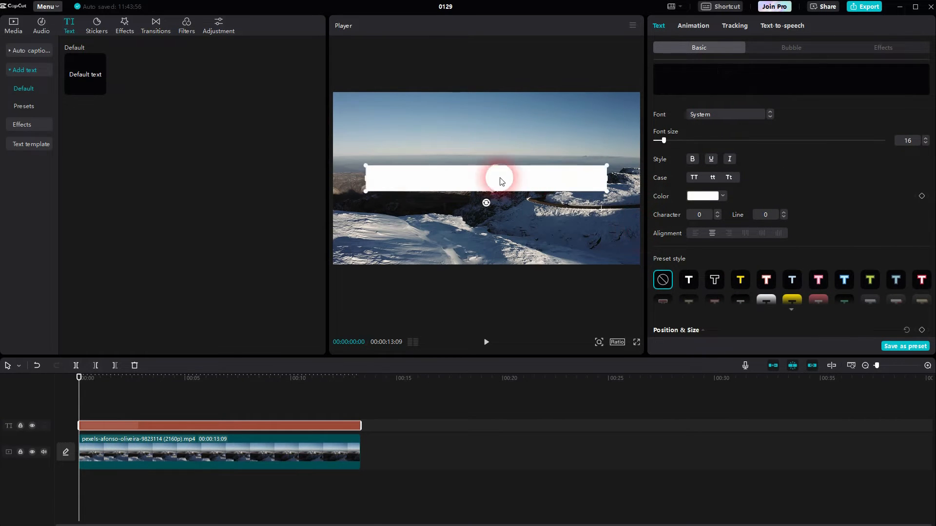
left_click_drag(746, 74, 622, 70)
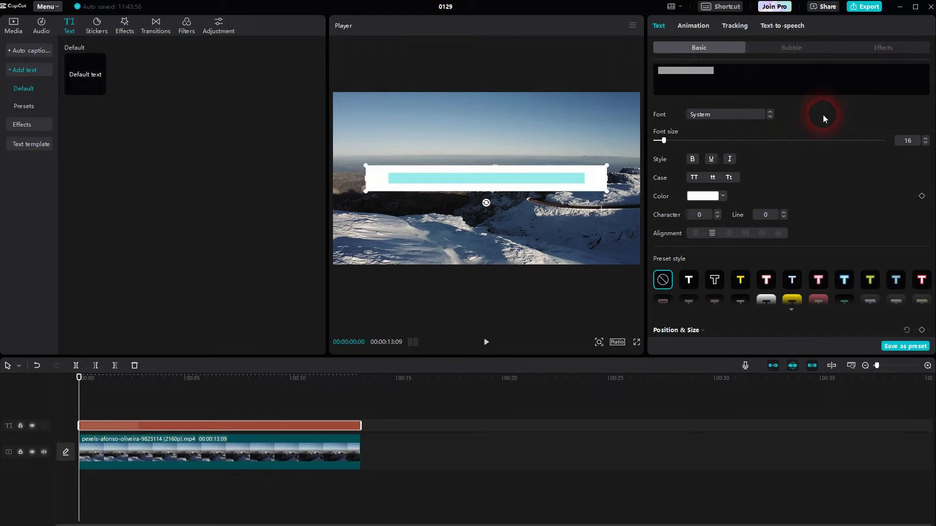
left_click_drag(481, 172, 483, 239)
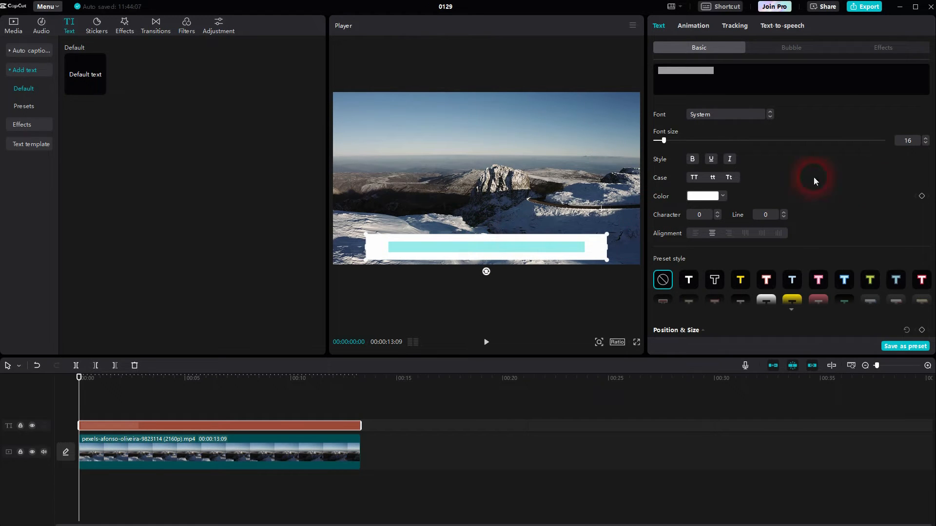
Step: Reset the playhead to 00:00 and duplicate the text clip onto a new track above
left_click(455, 409)
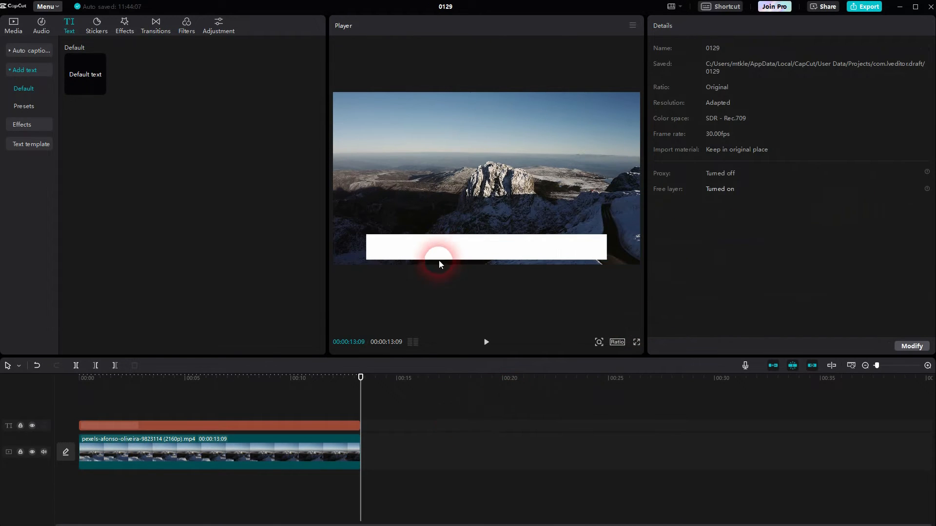
left_click_drag(366, 386, 17, 451)
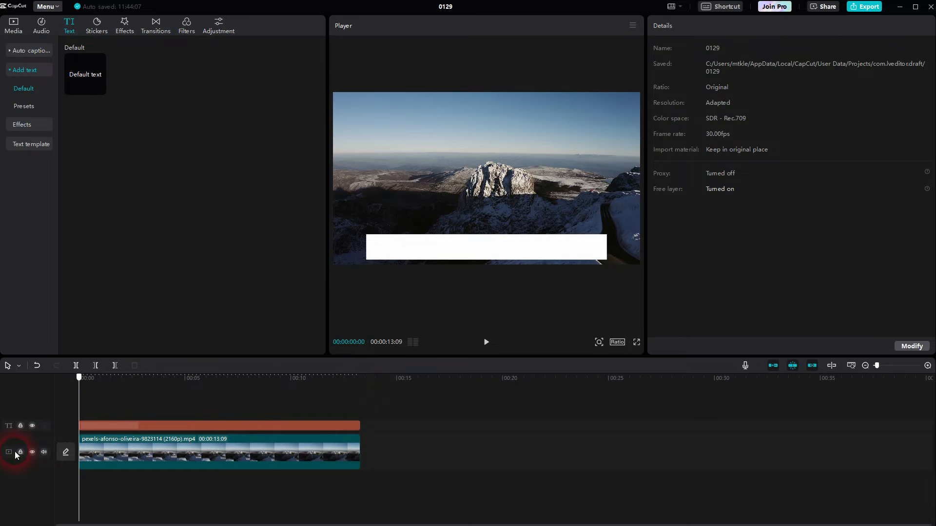
left_click(162, 424)
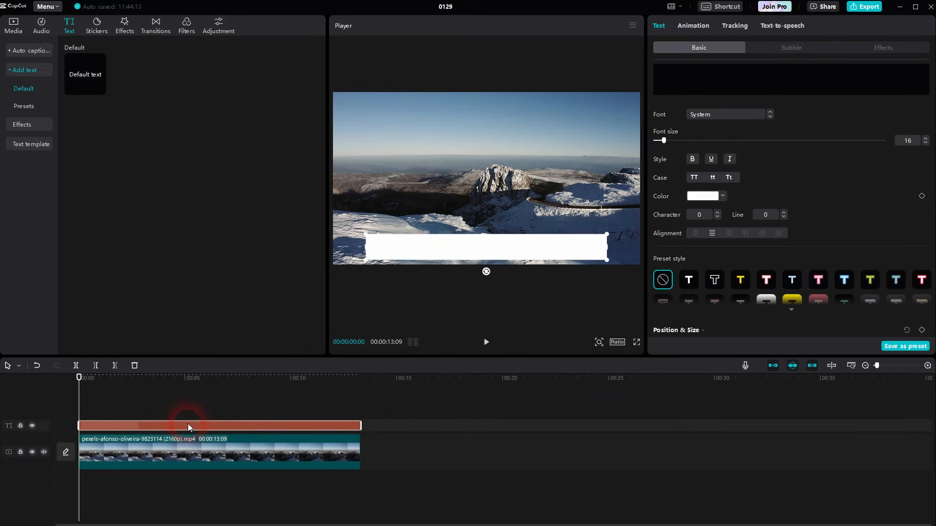
key("ctrl+c")
key("ctrl+v")
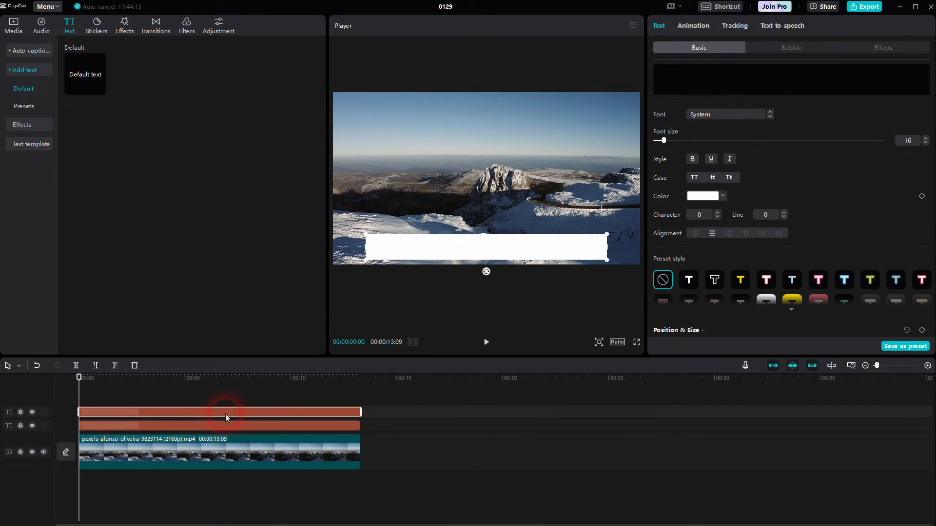
left_click(183, 425)
left_click(183, 414)
Step: Set the duplicate's background colour to red (FF0000)
scroll(851, 174, "down", 10)
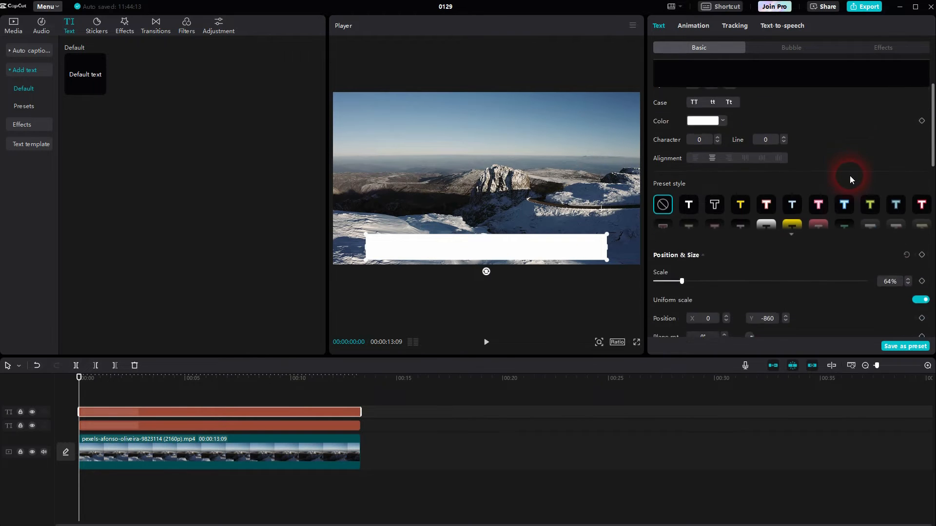
scroll(846, 176, "down", 2)
scroll(846, 175, "up", 5)
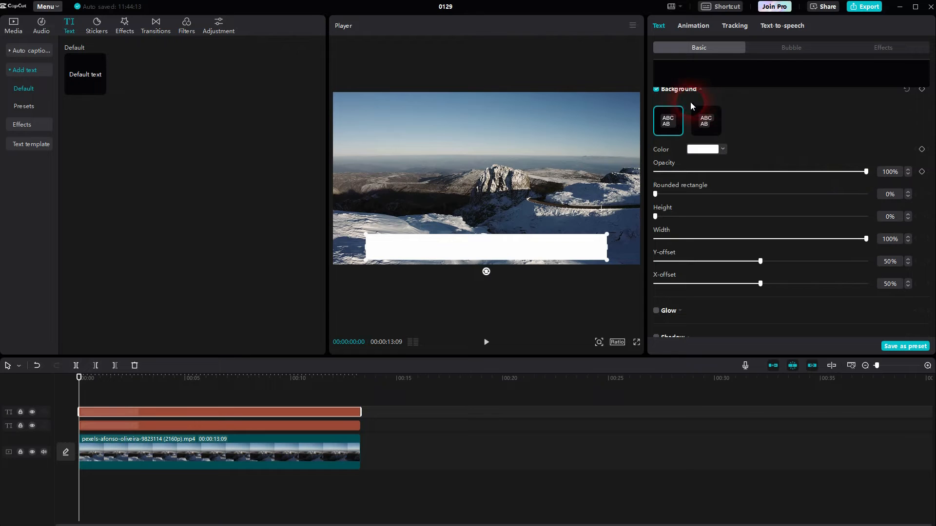
left_click(693, 154)
left_click_drag(697, 164, 827, 150)
left_click_drag(779, 180, 819, 124)
left_click(828, 126)
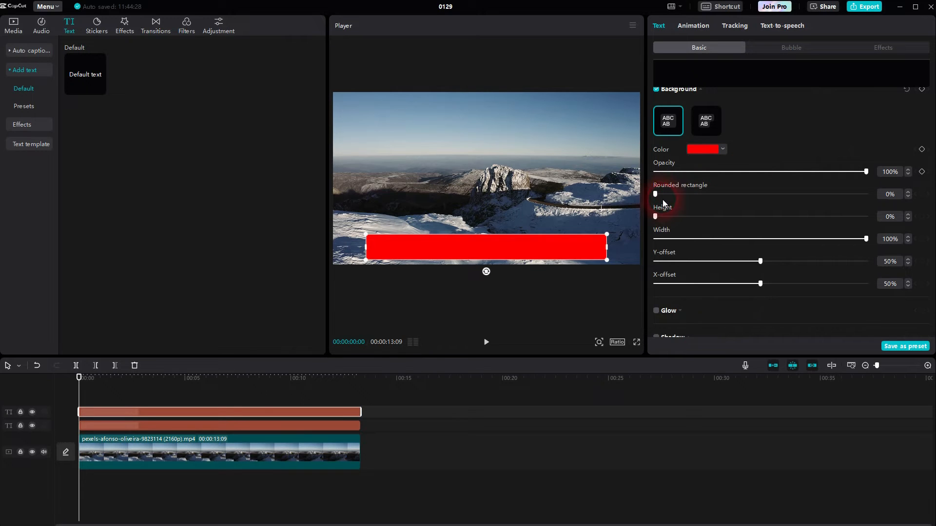
Step: Give the red bar 0% height and 100% rounded-rectangle corners
left_click_drag(656, 195, 752, 218)
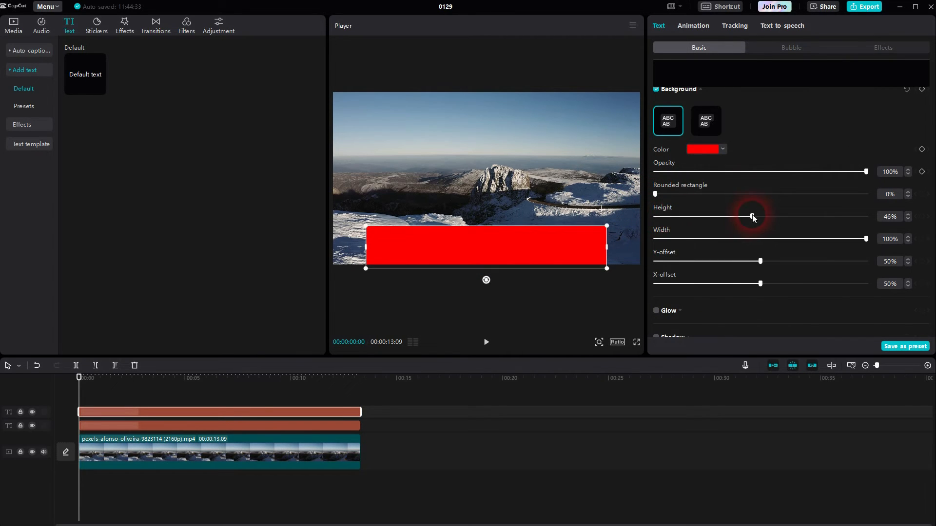
left_click(33, 413)
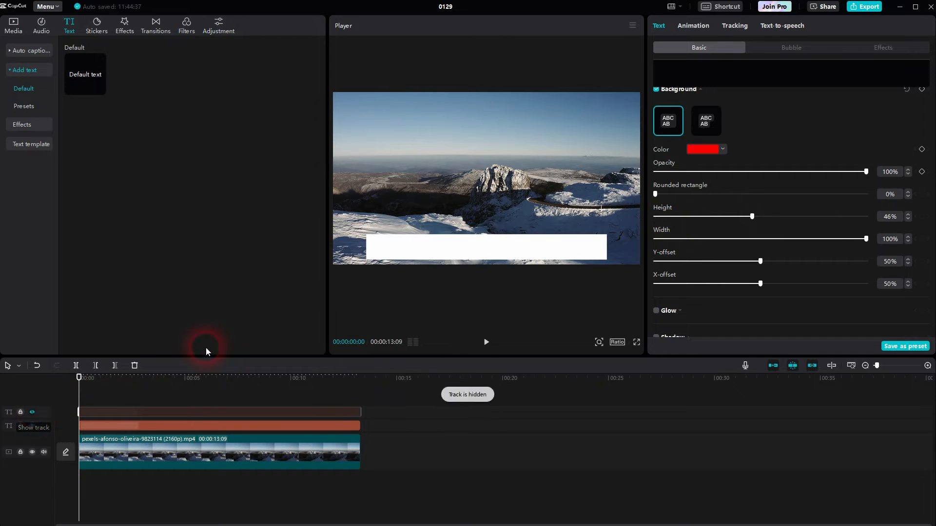
left_click(32, 413)
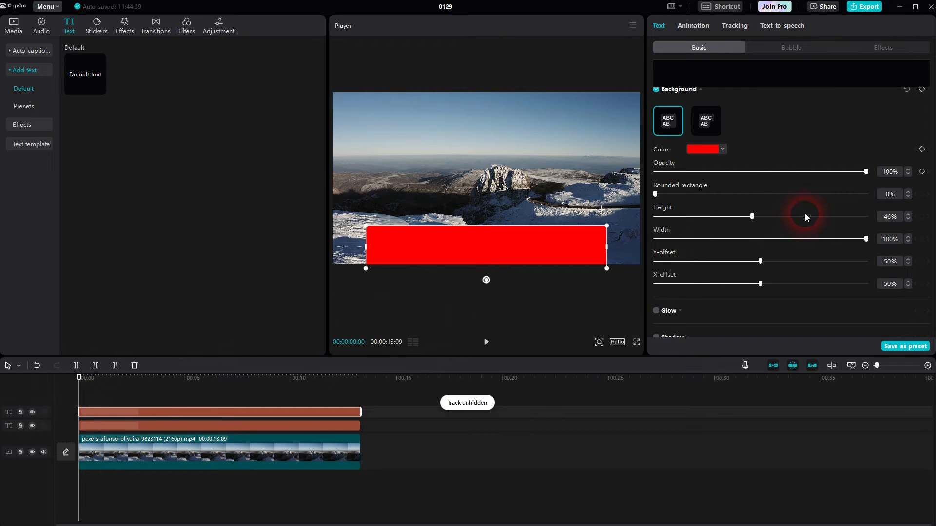
left_click_drag(752, 217, 583, 251)
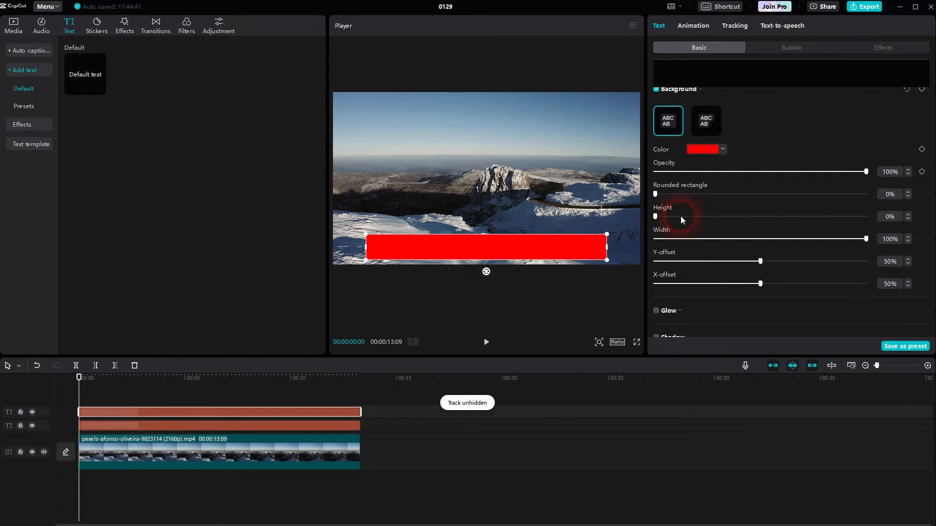
left_click_drag(663, 195, 885, 199)
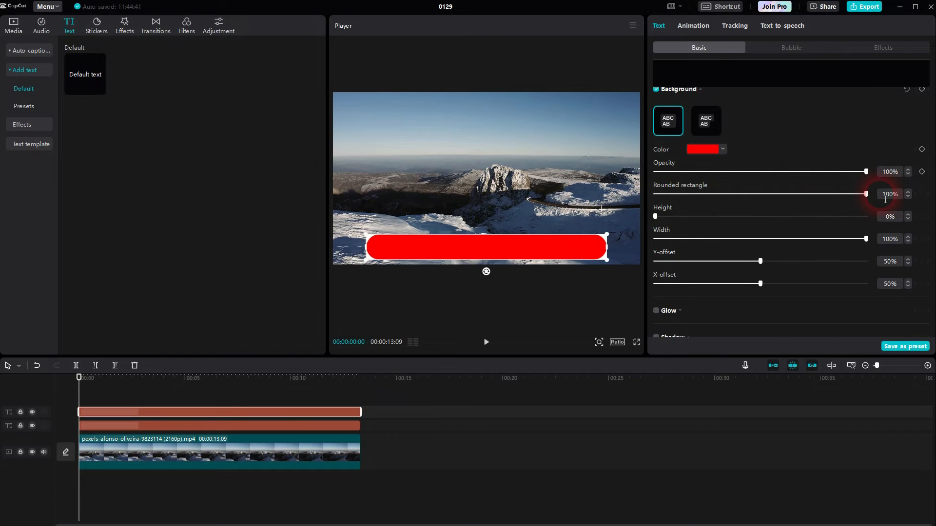
Step: Round the lower white bar's ends to match, then reselect the red bar clip
left_click(336, 427)
left_click_drag(656, 195, 907, 171)
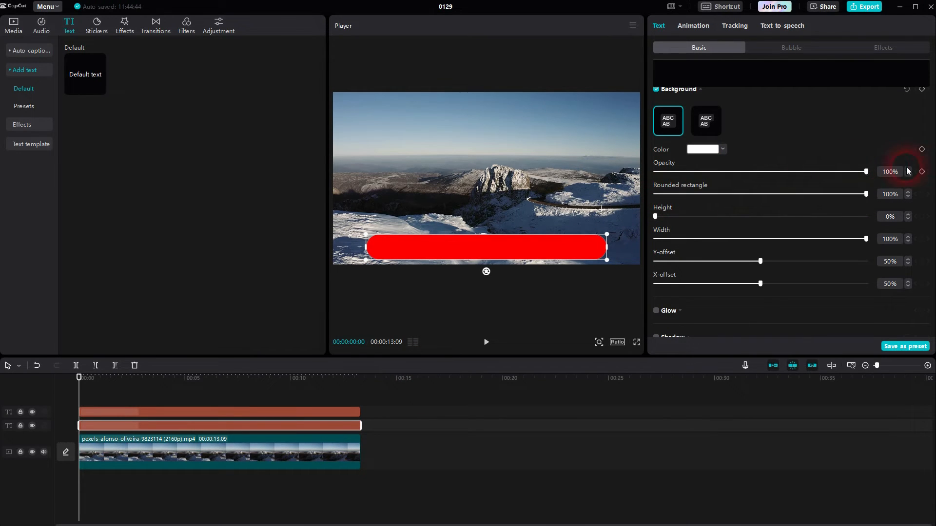
left_click(607, 253)
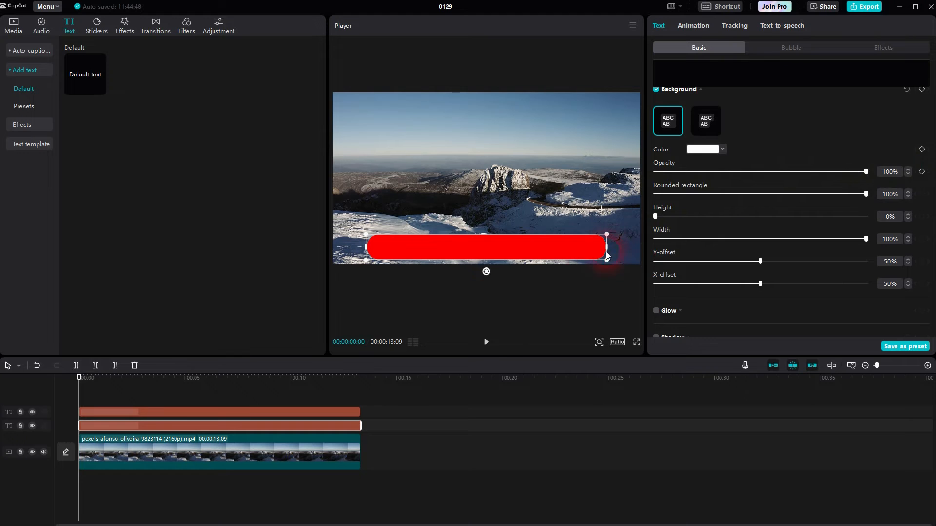
left_click(334, 412)
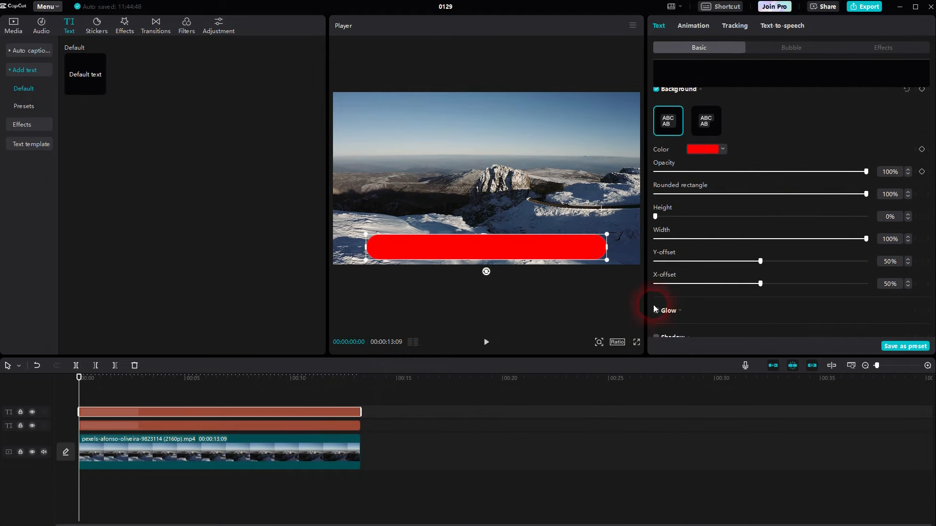
Step: Preview Wipe Left and apply Wipe Right at 0.5 s as the red bar's entrance animation
left_click(696, 28)
left_click(896, 226)
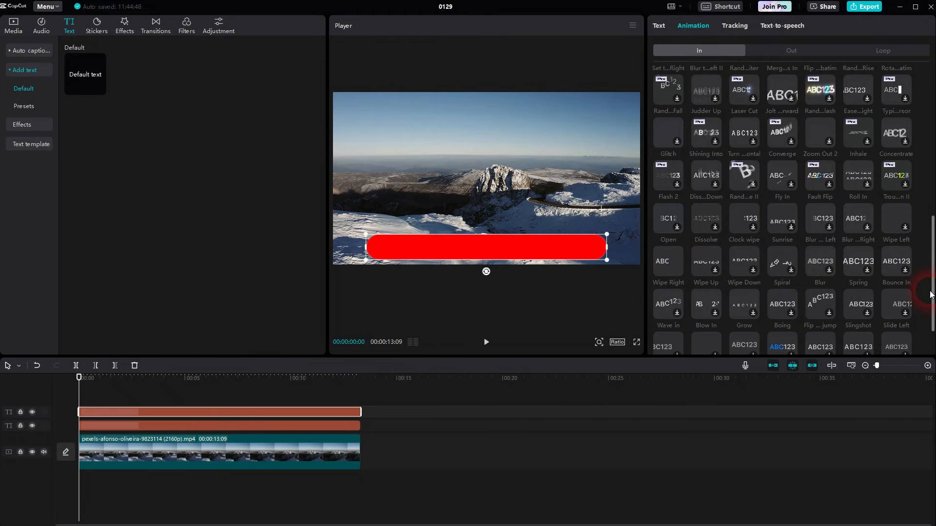
left_click_drag(934, 297, 931, 352)
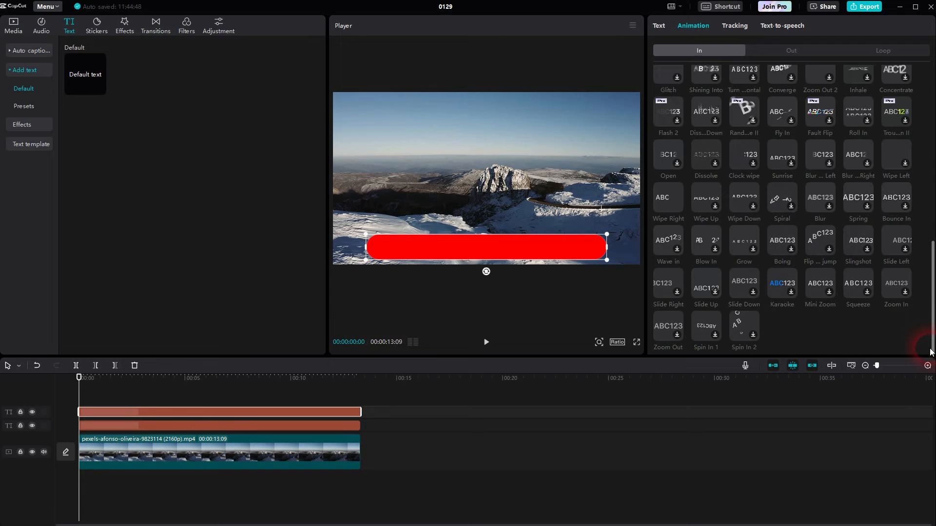
left_click(668, 200)
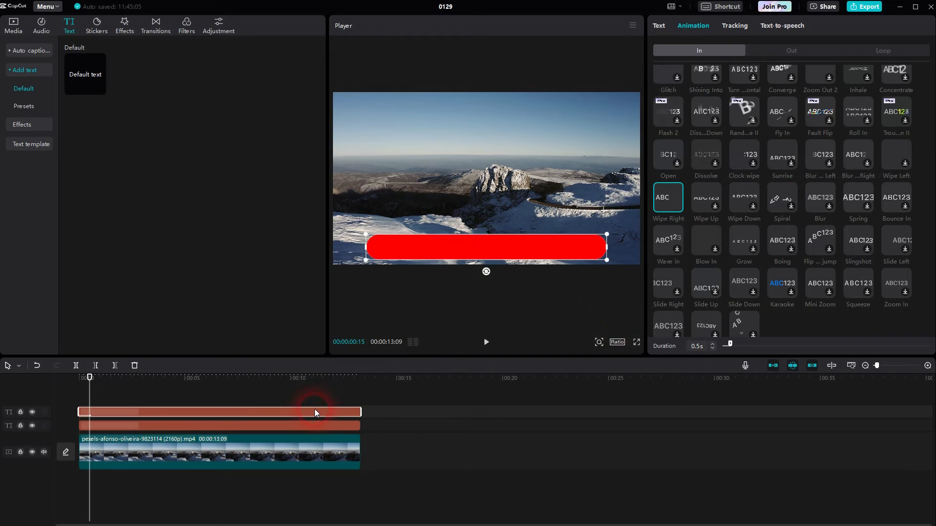
Step: Check the white bar clip's animations, then reopen the red bar's In animation settings
left_click(317, 425)
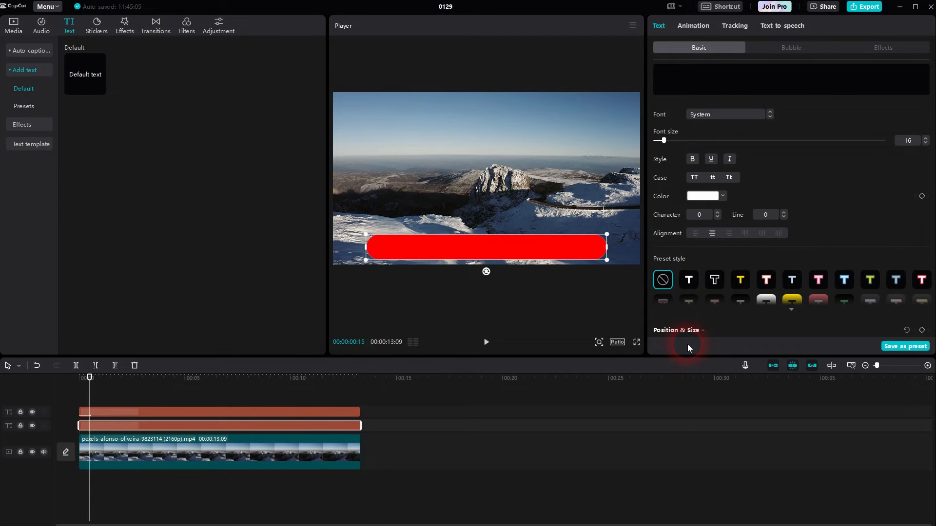
left_click(683, 31)
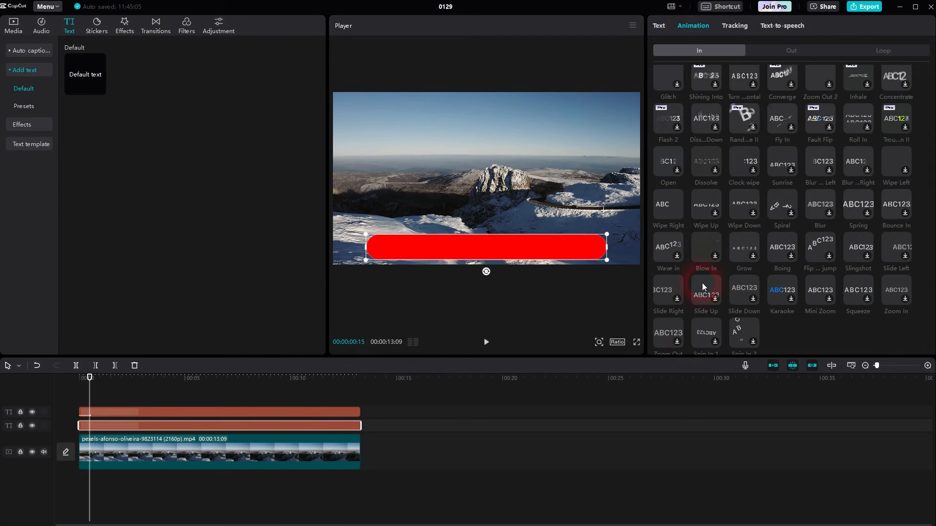
left_click(259, 413)
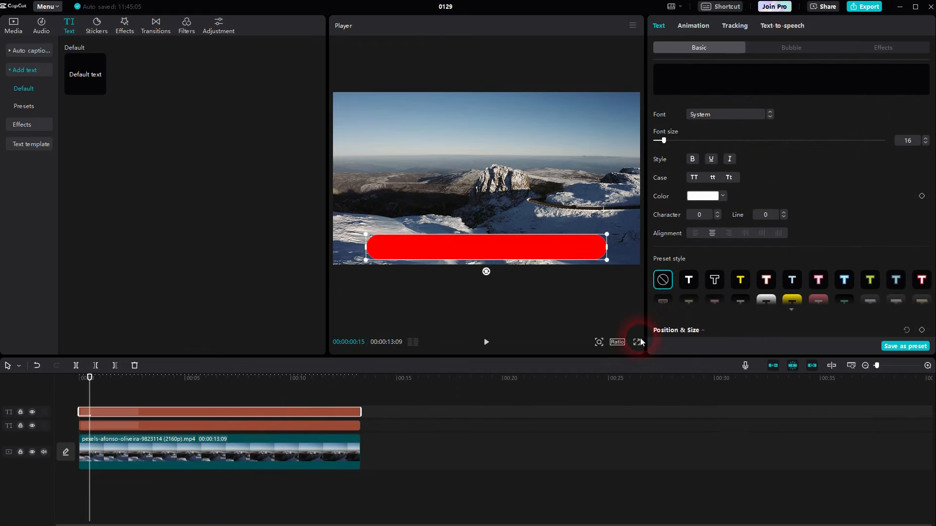
left_click(701, 27)
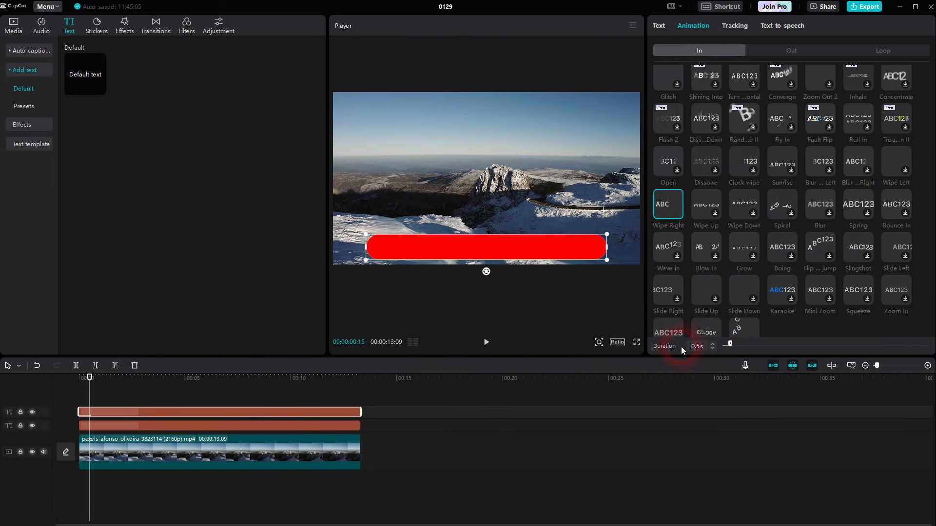
Step: Stretch the red bar's Wipe Right to 13.3 s and shift both bar clips to start around 2 s
left_click_drag(730, 344, 926, 343)
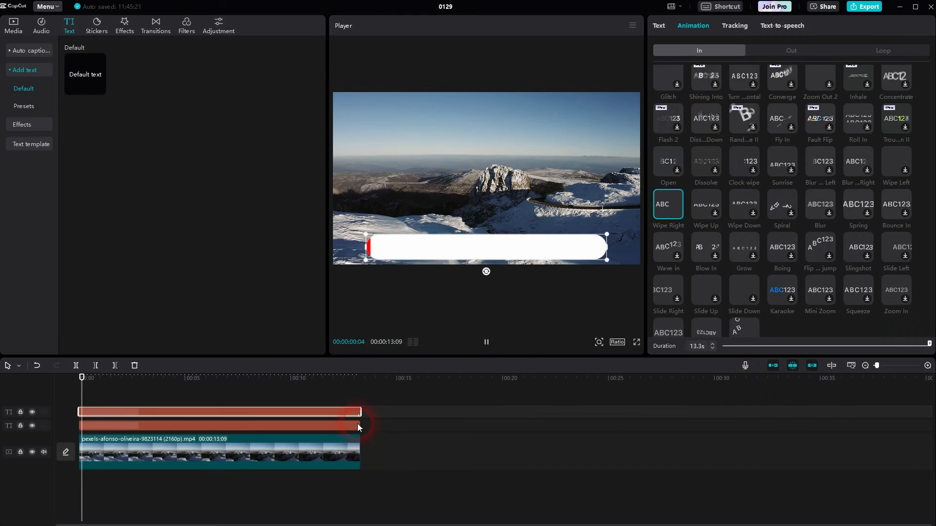
left_click_drag(928, 344, 808, 344)
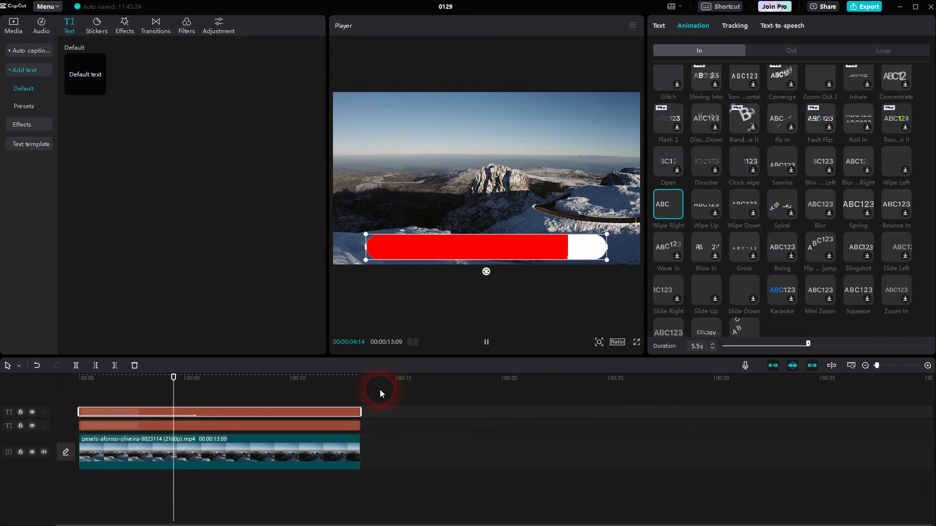
key("space")
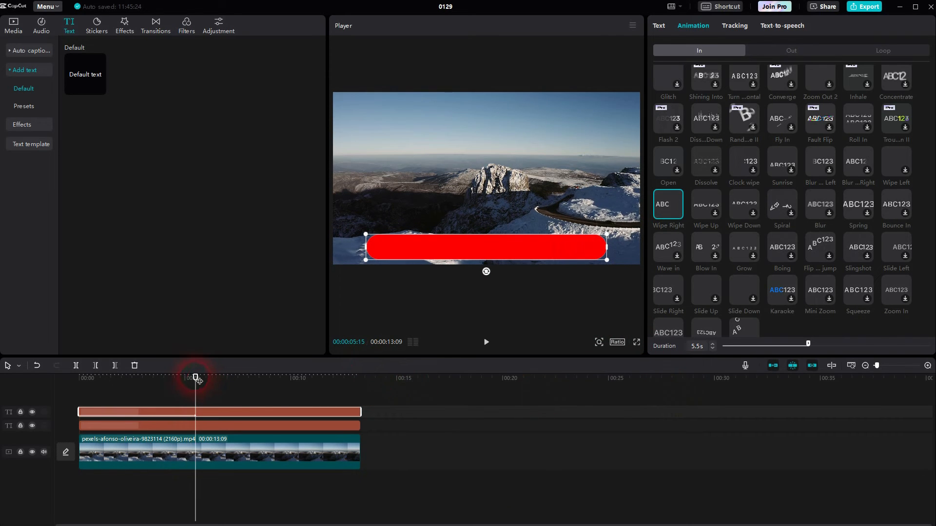
left_click_drag(808, 345, 929, 346)
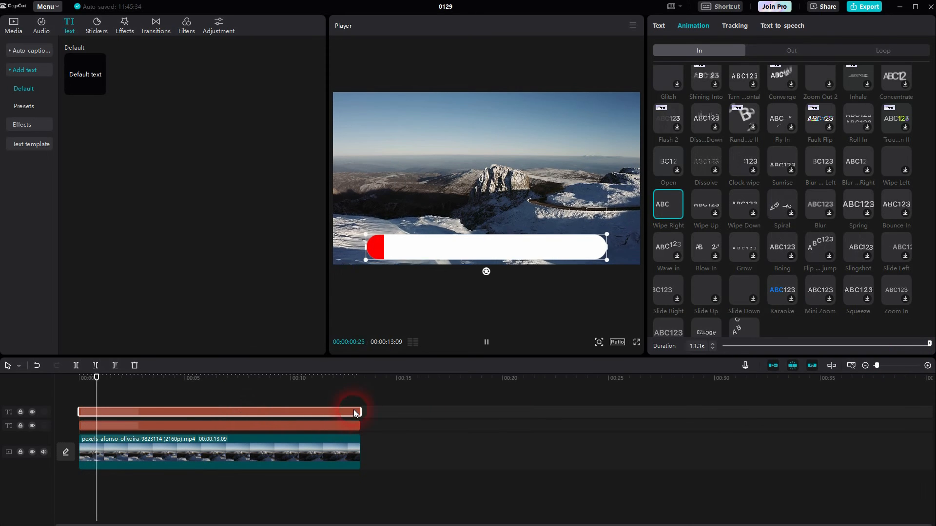
key("space")
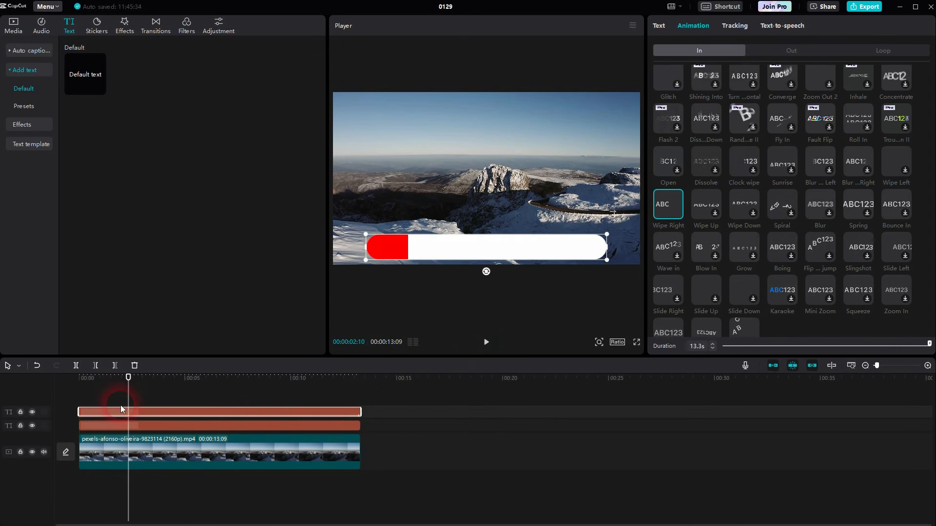
left_click_drag(113, 409, 201, 428)
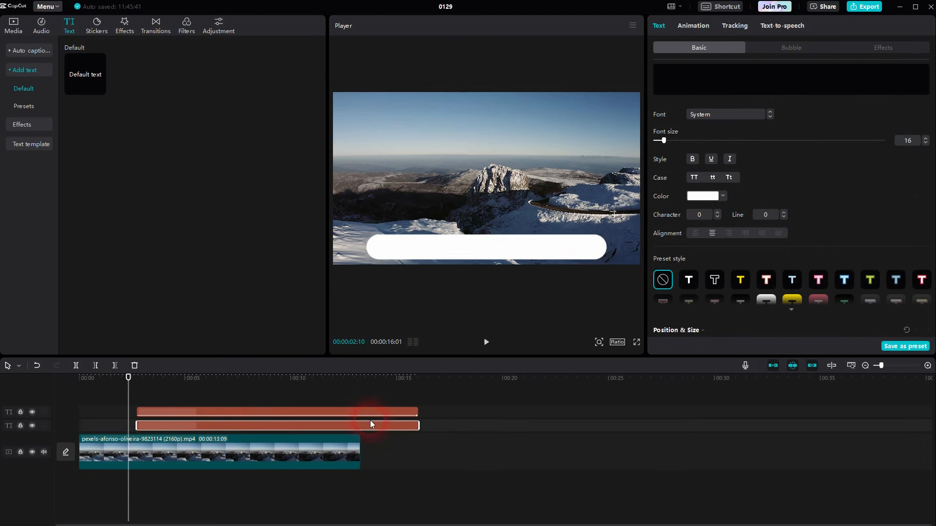
Step: Trim both bar clips to end at about 00:10 and reselect the top red bar clip
left_click_drag(414, 412, 303, 413)
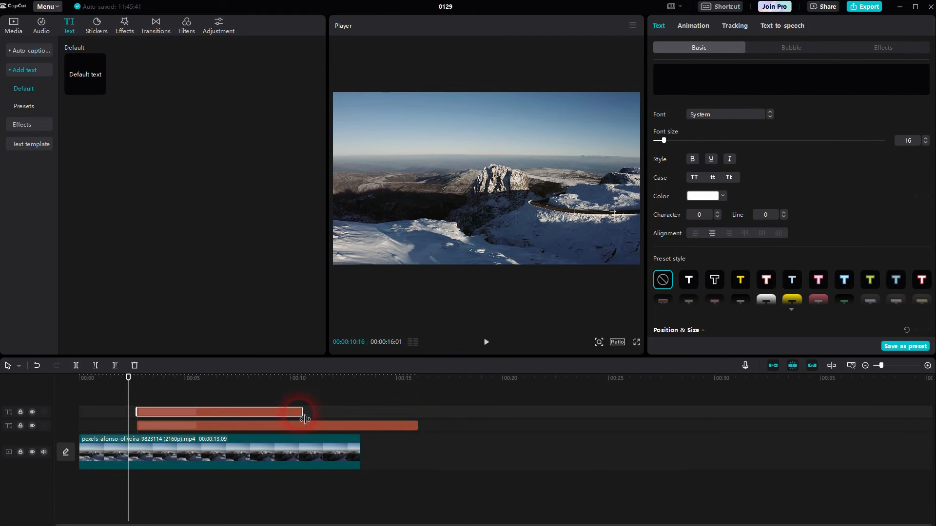
left_click_drag(416, 426, 303, 435)
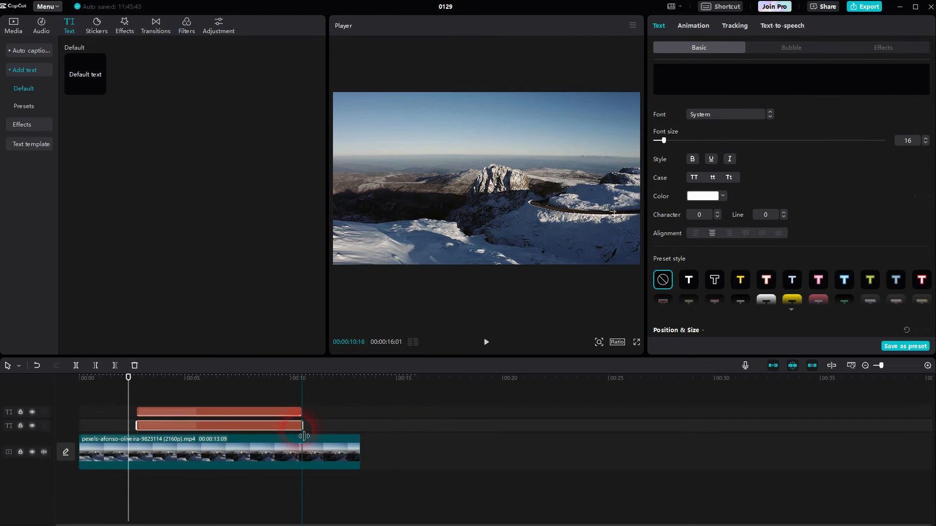
left_click(228, 411)
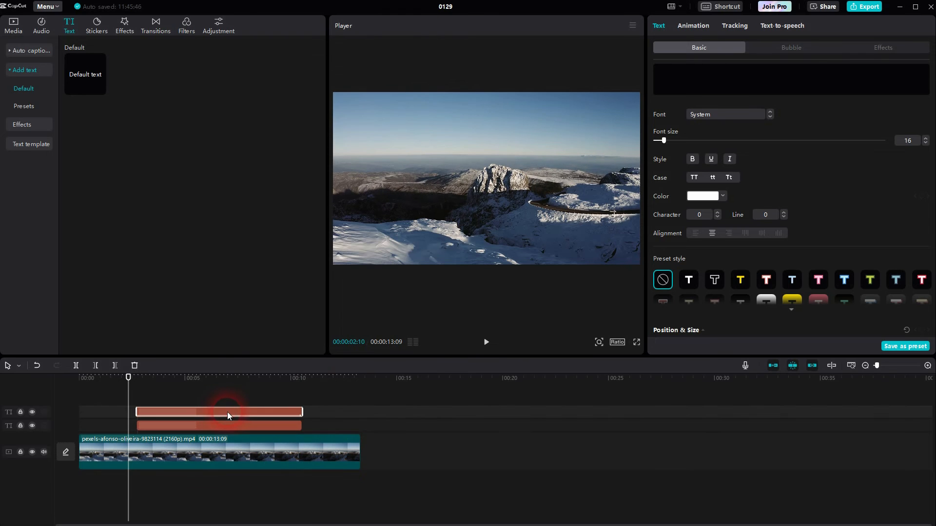
left_click(709, 27)
Step: Set the red bar's wipe duration to its 7.8 s maximum and select the mountain video clip
mouse_move(929, 346)
left_mouse_down()
mouse_move(828, 347)
mouse_move(932, 343)
left_mouse_up()
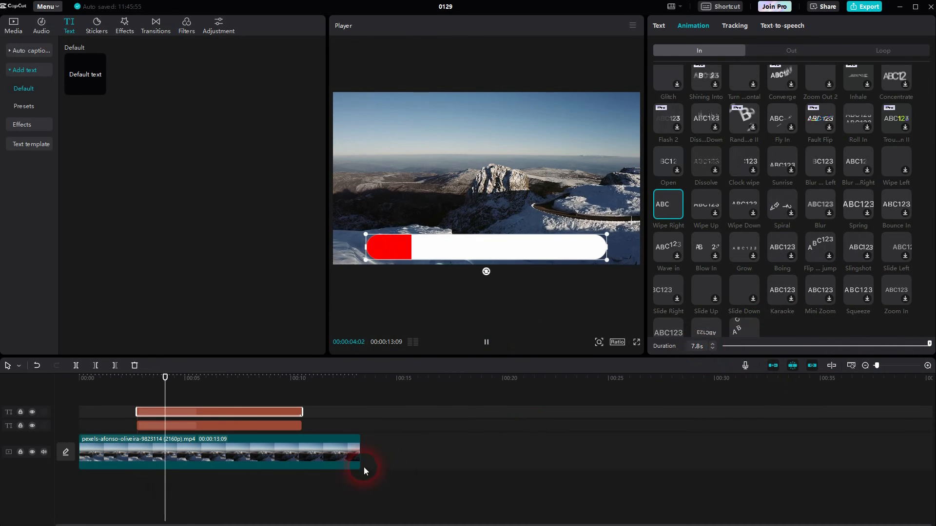
left_click(359, 439)
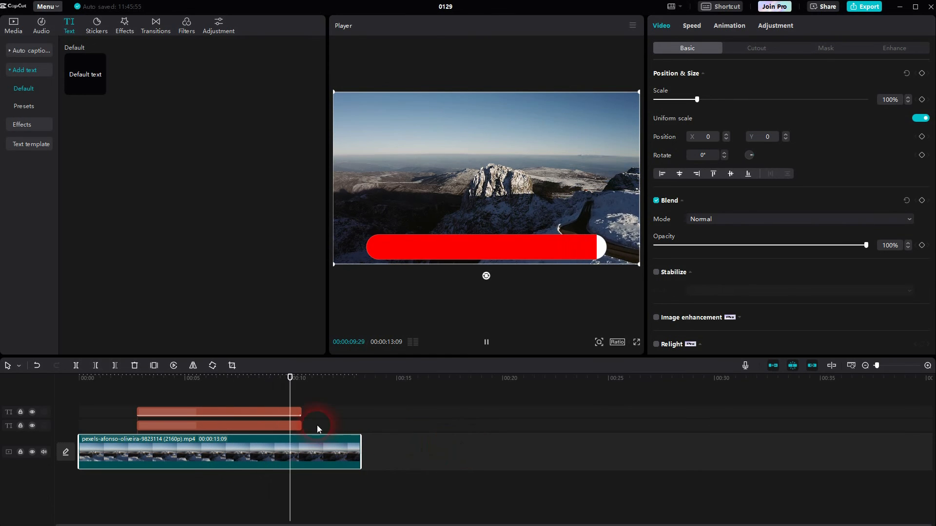
Step: Extend both bar text clips so they end with the 13-second mountain video
key("space")
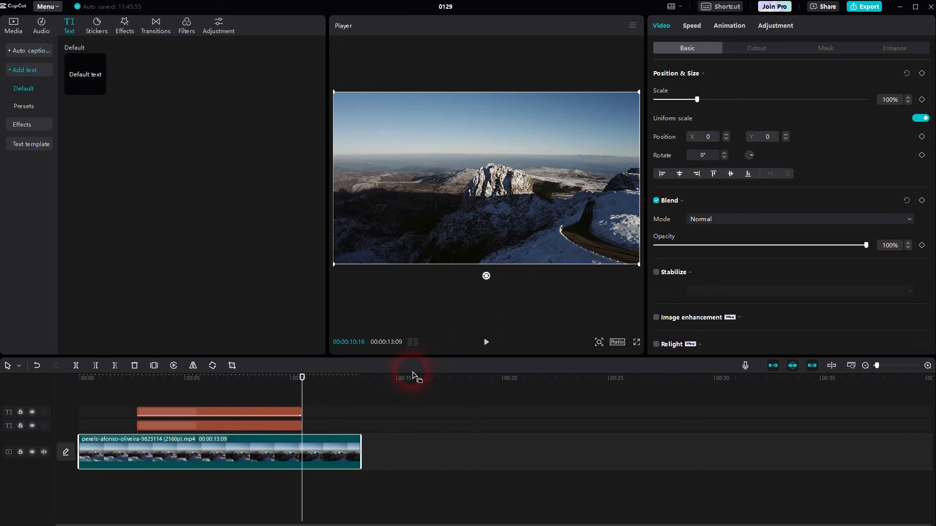
key("space")
key("space")
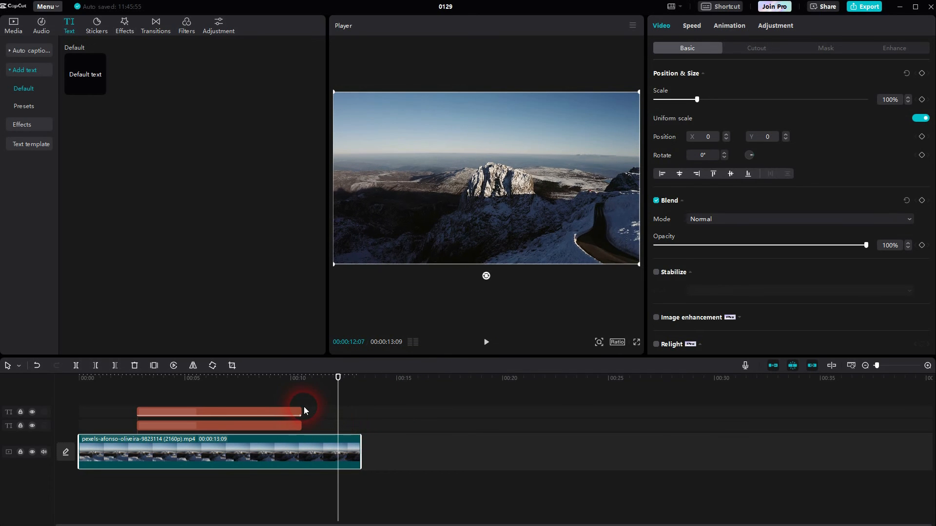
left_click_drag(304, 408, 369, 409)
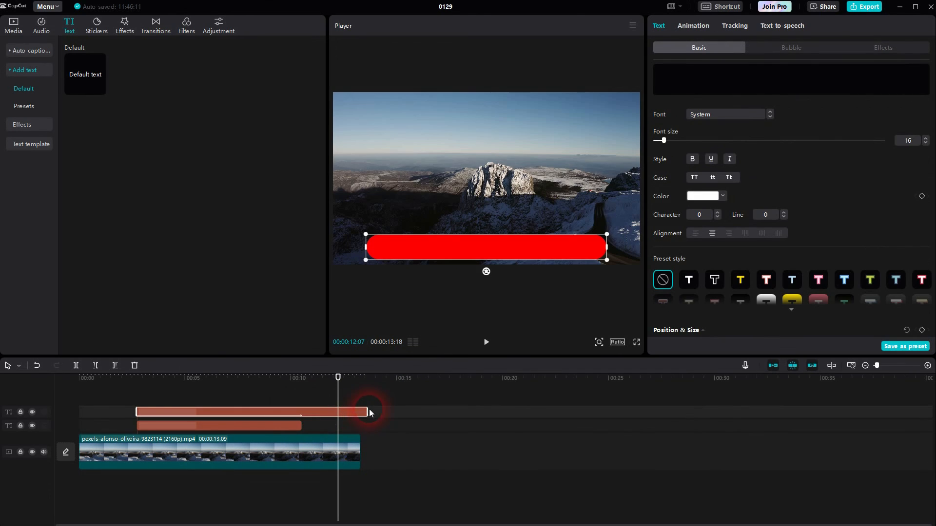
left_click(302, 428)
left_click_drag(305, 431, 363, 415)
left_click_drag(338, 378, 205, 399)
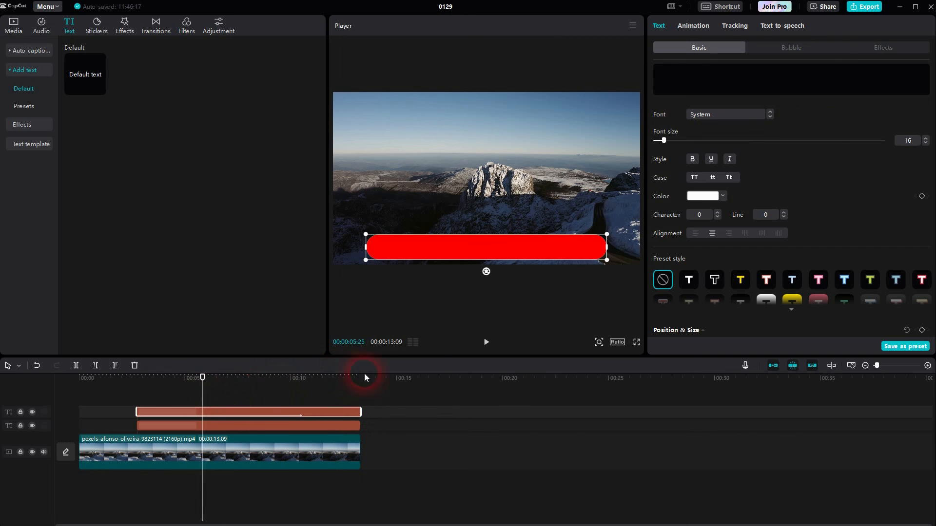
Step: Play and scrub the preview to about 12 seconds to confirm the red bar fills the strip
left_click(486, 341)
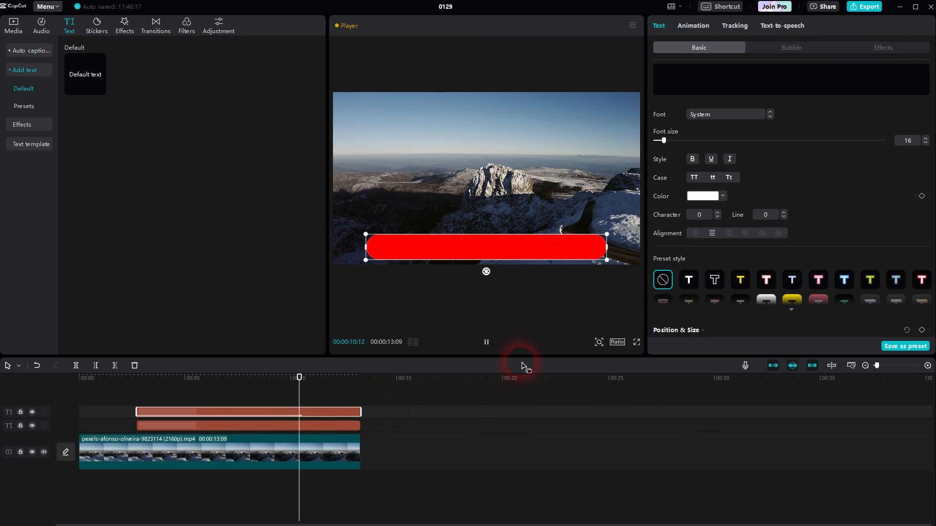
left_click(299, 436)
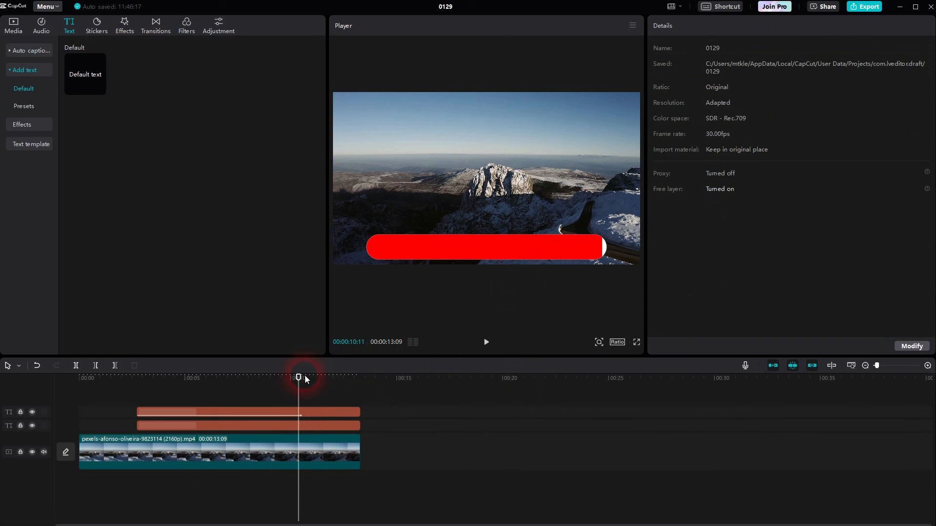
left_click_drag(299, 377, 333, 381)
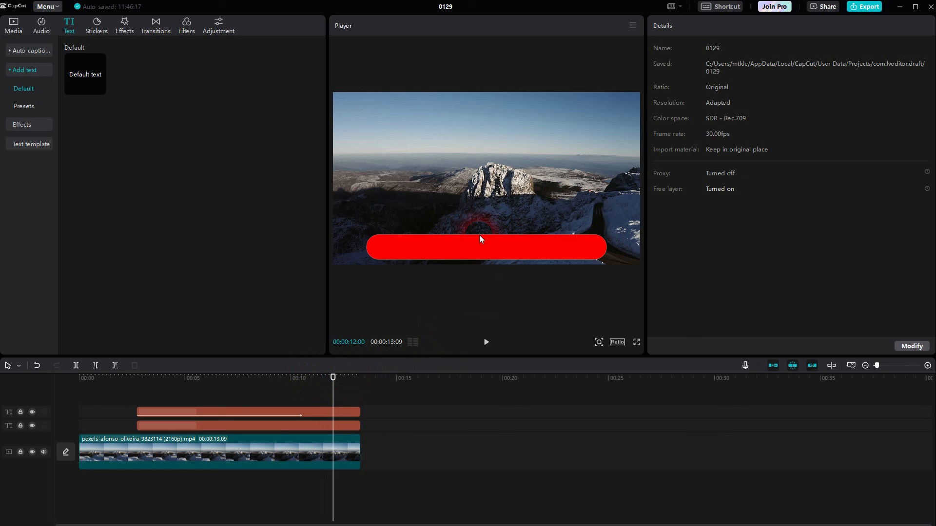